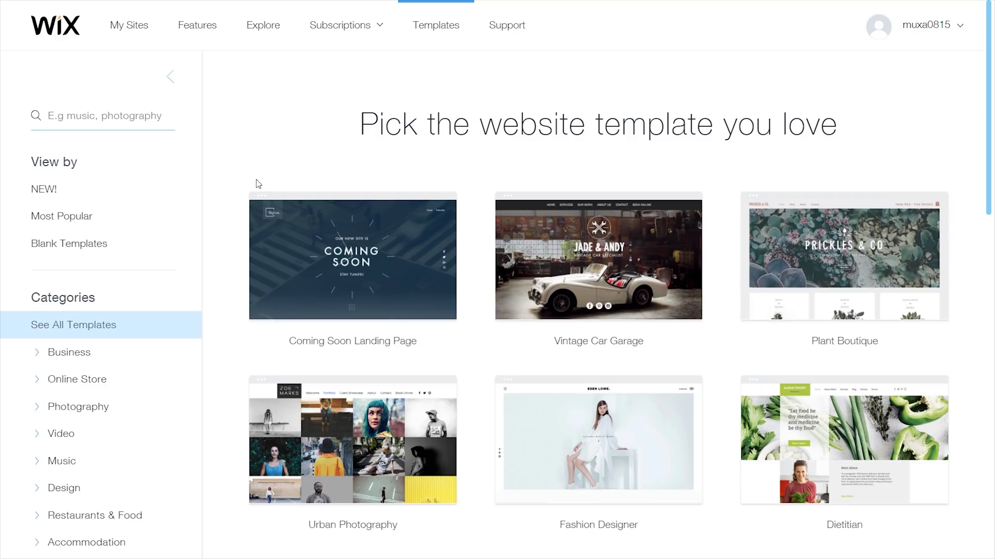
Browse the website templates and start a new site from the blank Start from Scratch template
{"action": "scroll", "coordinate": [319, 162], "scroll_direction": "down", "scroll_amount": 7}
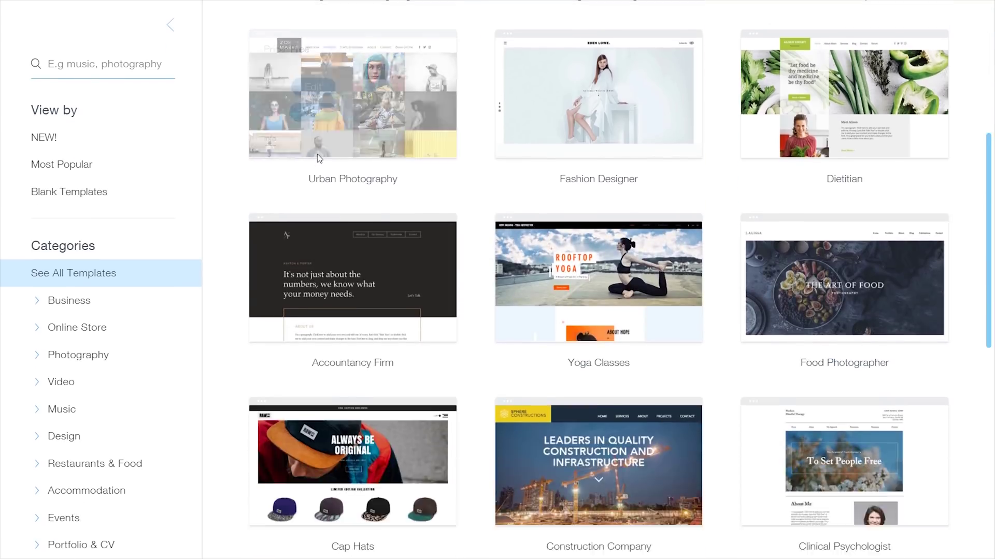
{"action": "scroll", "coordinate": [320, 162], "scroll_direction": "up", "scroll_amount": 1}
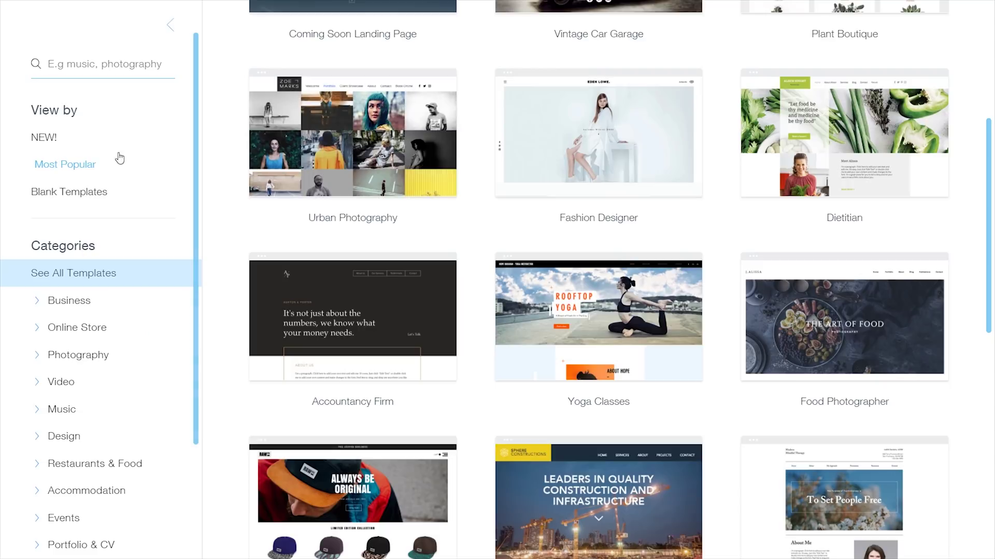
{"action": "left_click", "coordinate": [94, 192]}
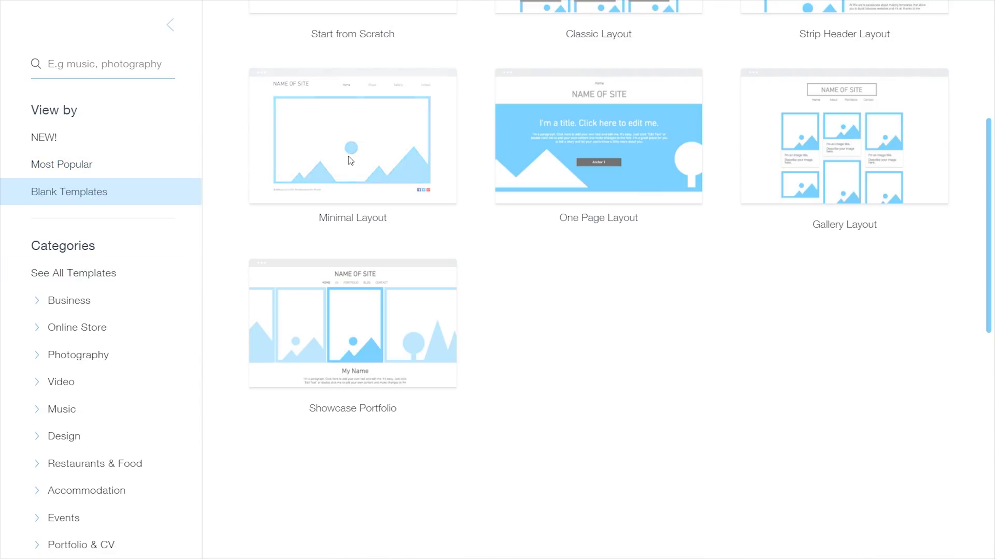
{"action": "scroll", "coordinate": [351, 161], "scroll_direction": "up", "scroll_amount": 3}
{"action": "scroll", "coordinate": [350, 160], "scroll_direction": "up", "scroll_amount": 3}
{"action": "left_click", "coordinate": [313, 250]}
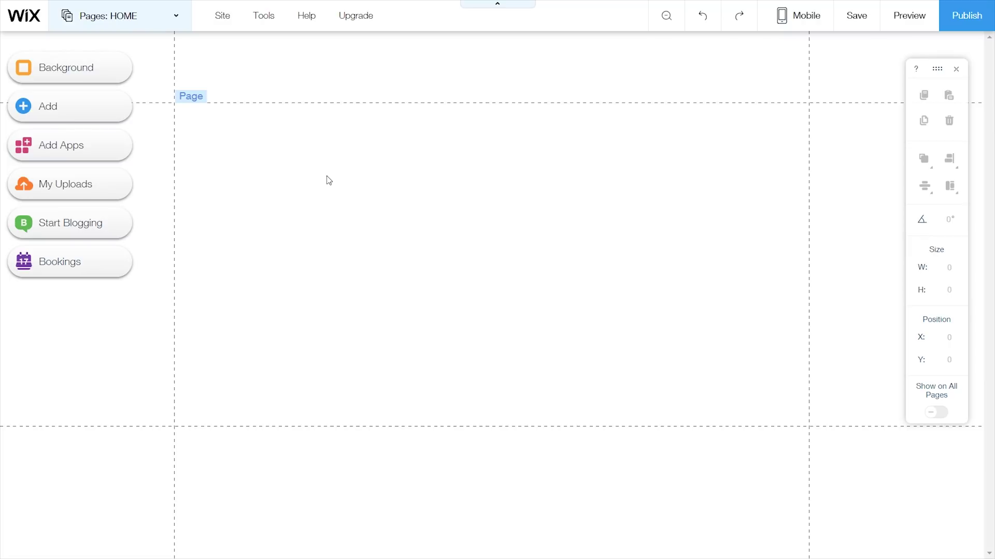
Look through the page list and the site commands, and preview the blank page before returning to editing
{"action": "left_click", "coordinate": [181, 27]}
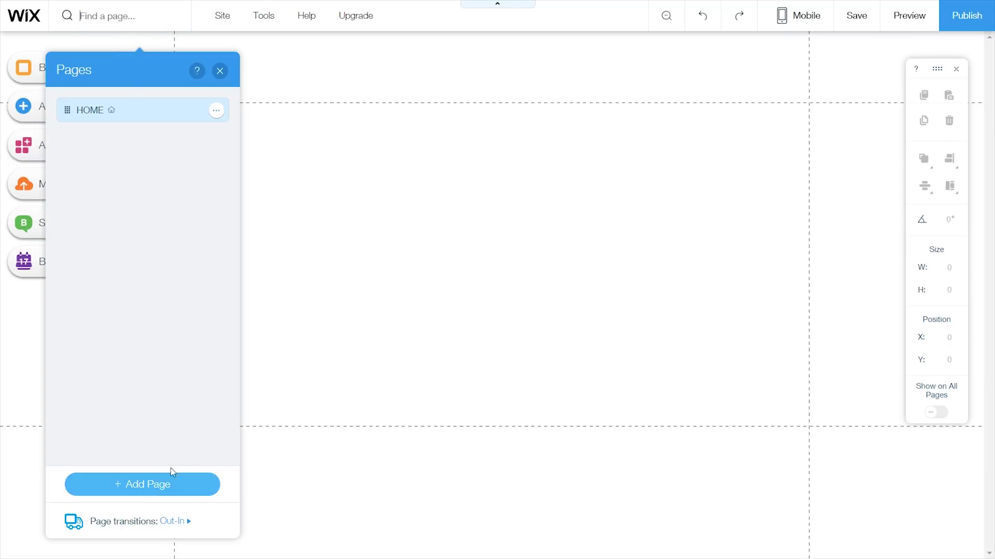
{"action": "left_click", "coordinate": [223, 16]}
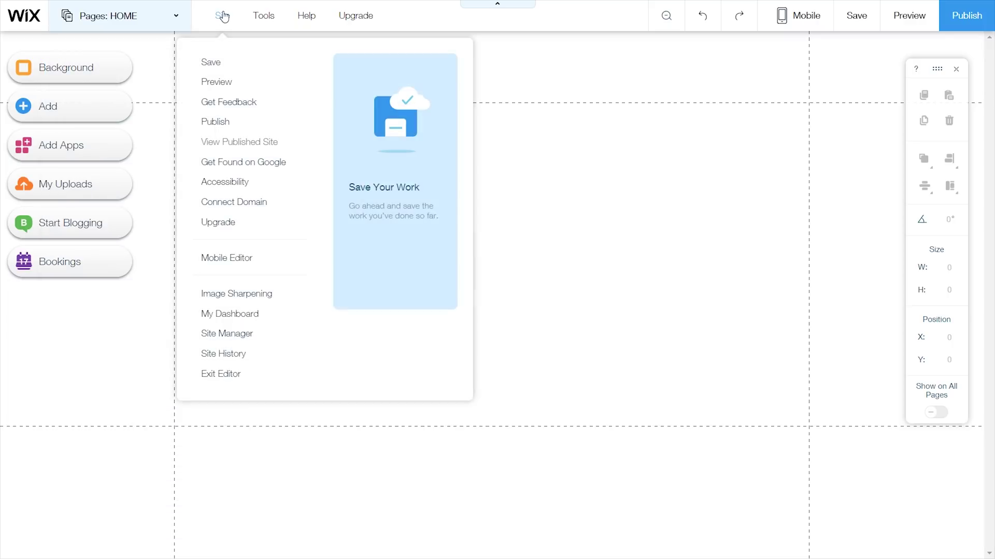
{"action": "mouse_move", "coordinate": [282, 15]}
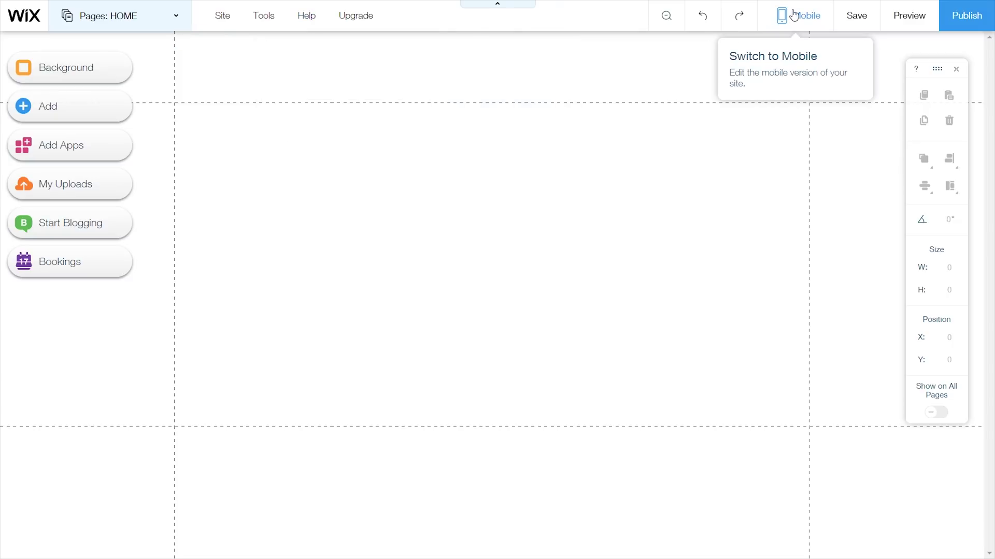
{"action": "left_click", "coordinate": [909, 17]}
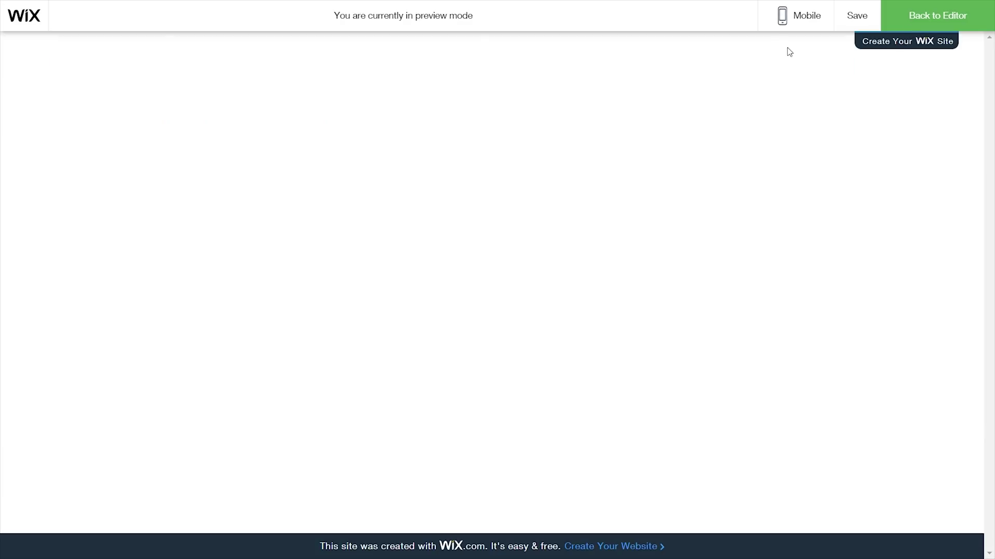
{"action": "left_click", "coordinate": [912, 16]}
View the mobile version of the site in the editor and dismiss the welcome message
{"action": "left_click", "coordinate": [777, 18]}
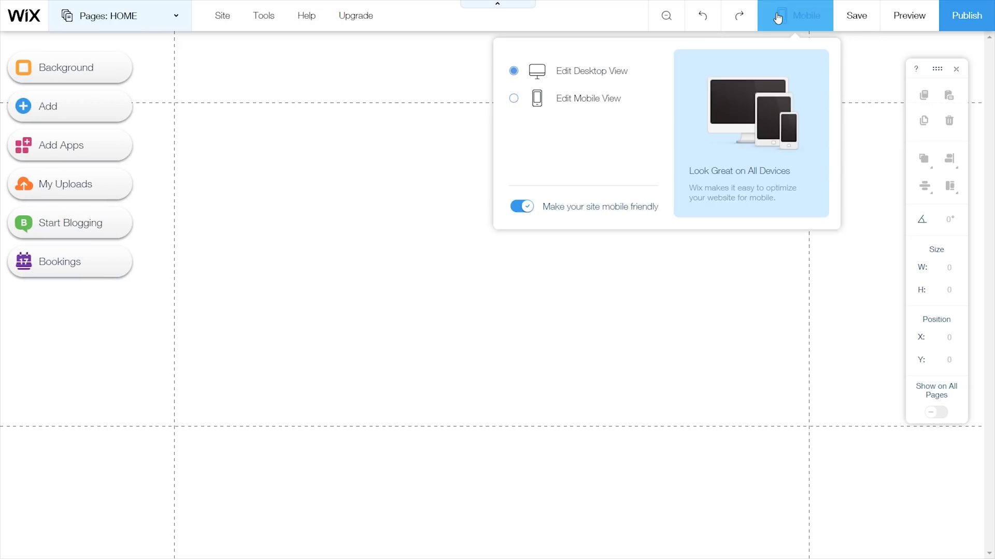
{"action": "left_click", "coordinate": [591, 98]}
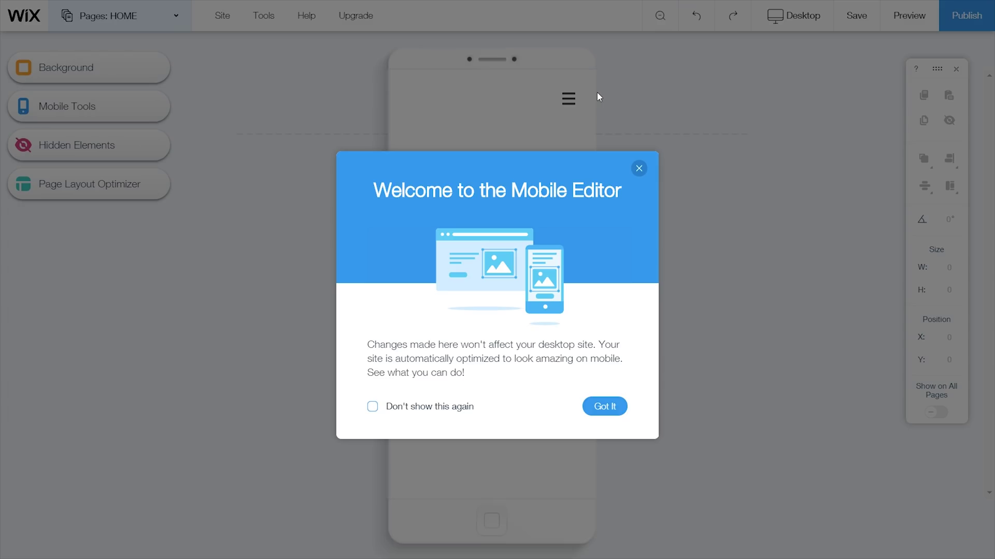
{"action": "left_click", "coordinate": [637, 170]}
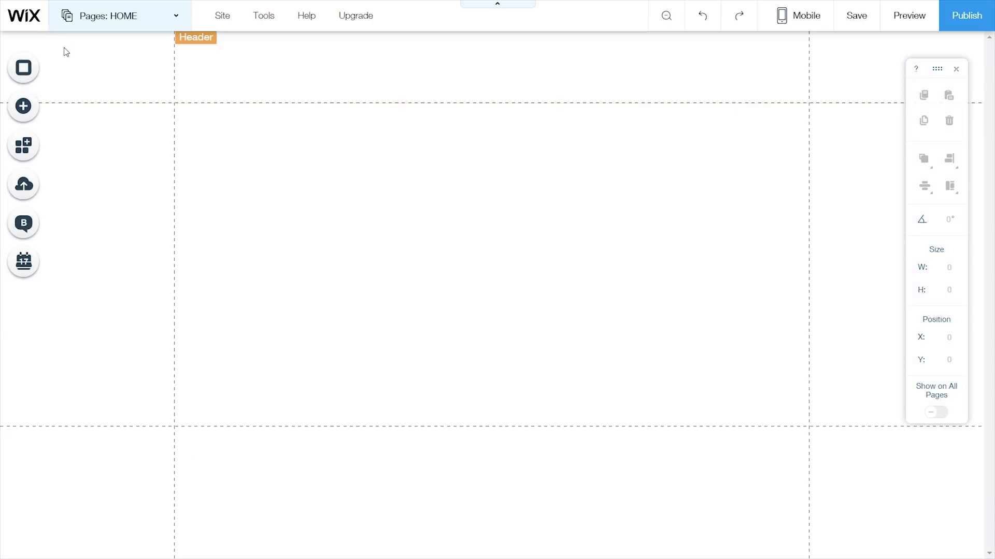
Browse the categories of elements that can be added and check the bookings feature
{"action": "left_click", "coordinate": [38, 103]}
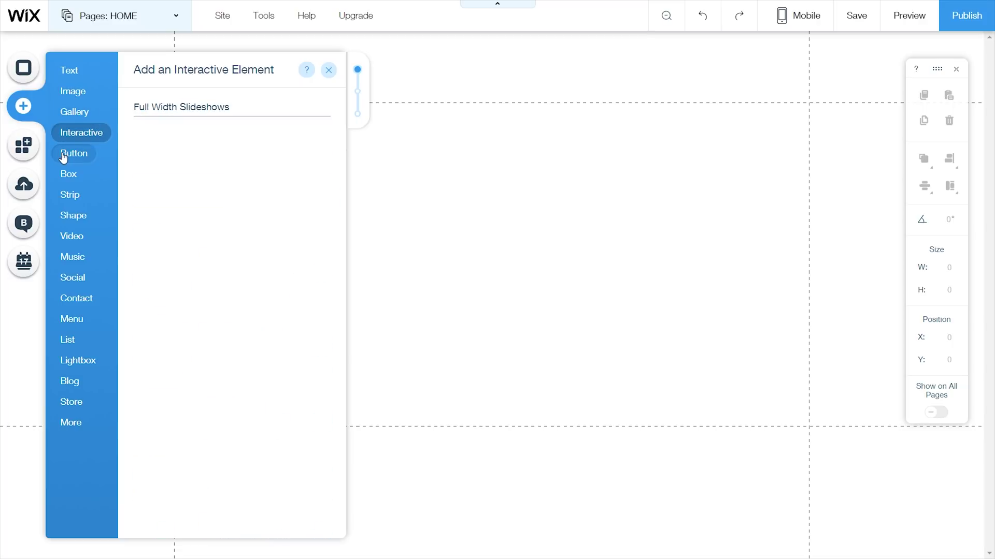
{"action": "mouse_move", "coordinate": [44, 150]}
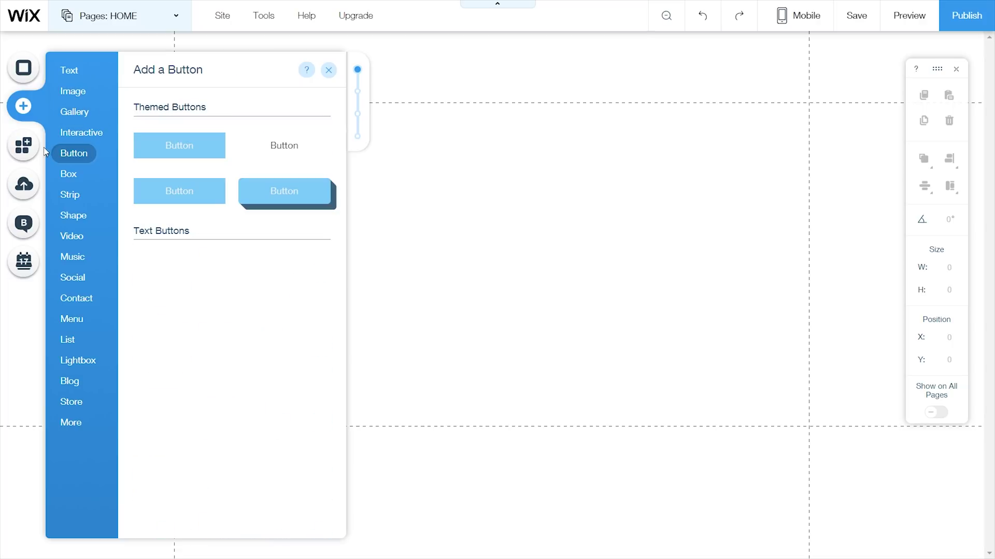
{"action": "left_click", "coordinate": [19, 263]}
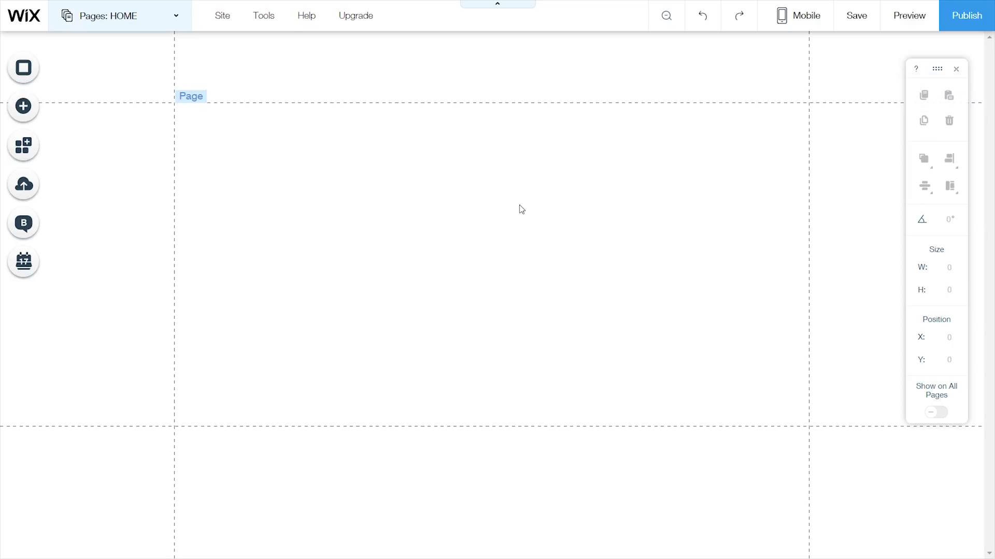
Add the first plain-text horizontal menu to the page header
{"action": "left_click", "coordinate": [22, 110]}
{"action": "mouse_move", "coordinate": [72, 319]}
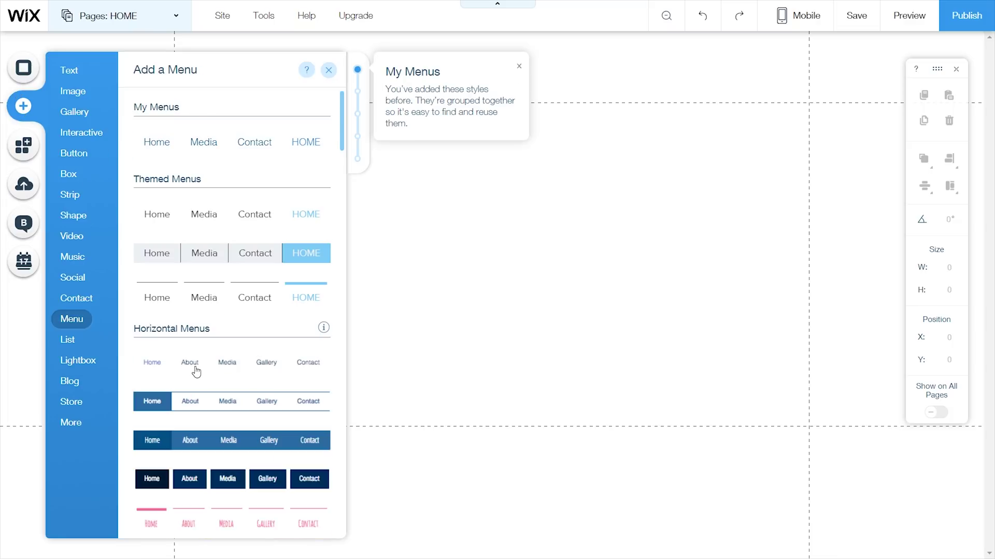
{"action": "left_click_drag", "start_coordinate": [198, 367], "coordinate": [298, 81]}
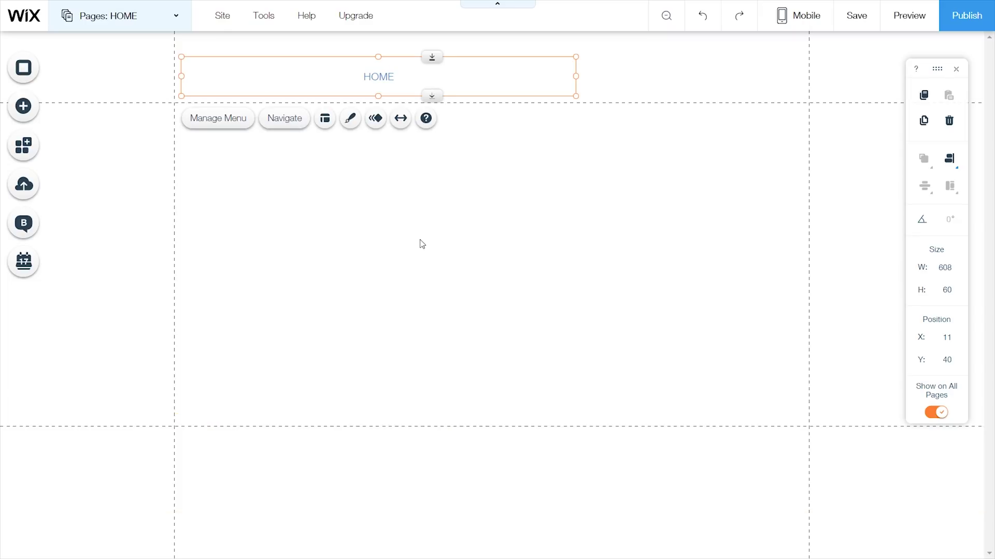
Move the header menu to X 0, Y 25 and widen it to 980 px to span the page grid
{"action": "mouse_move", "coordinate": [381, 58]}
{"action": "left_mouse_down"}
{"action": "mouse_move", "coordinate": [373, 49]}
{"action": "mouse_move", "coordinate": [368, 69]}
{"action": "left_mouse_up"}
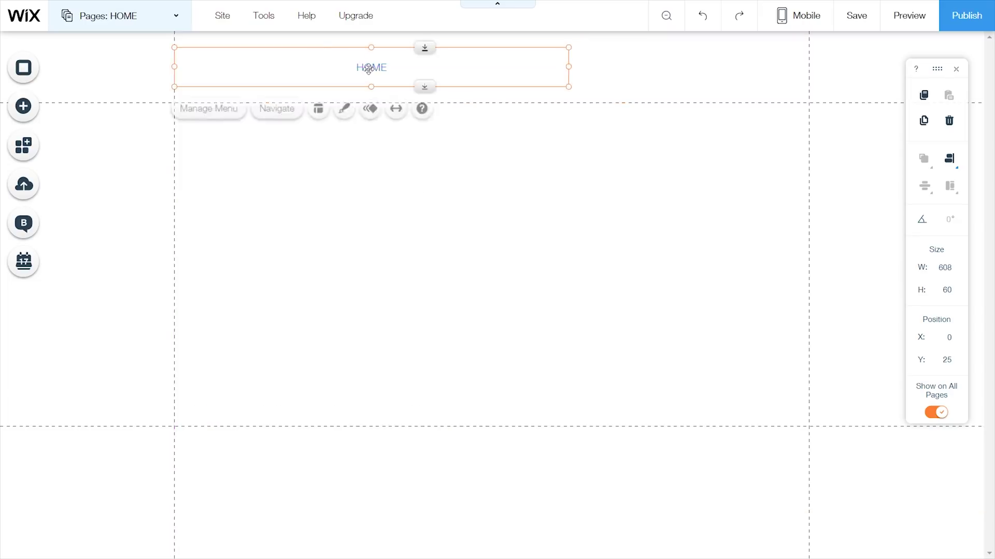
{"action": "left_click_drag", "start_coordinate": [569, 67], "coordinate": [573, 66]}
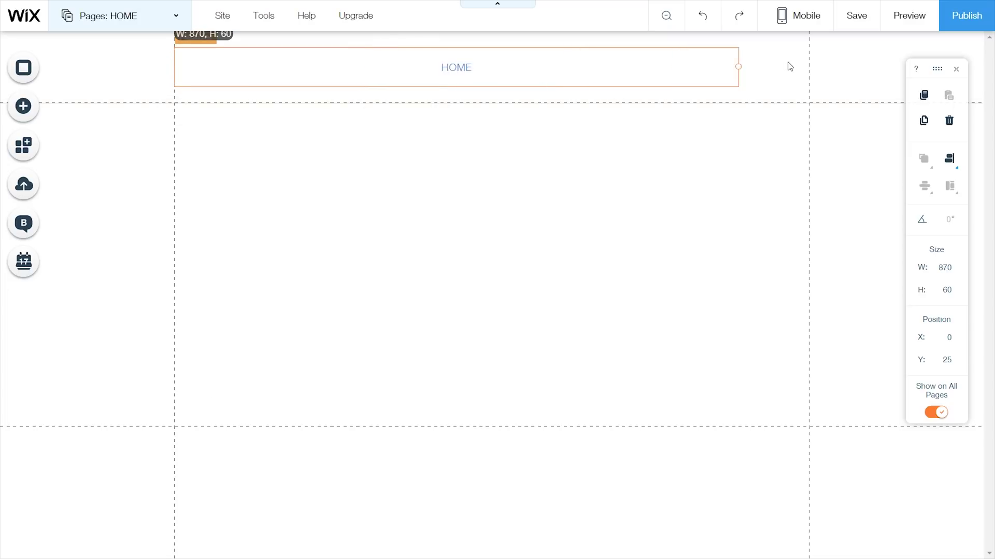
{"action": "left_click_drag", "start_coordinate": [809, 63], "coordinate": [809, 64]}
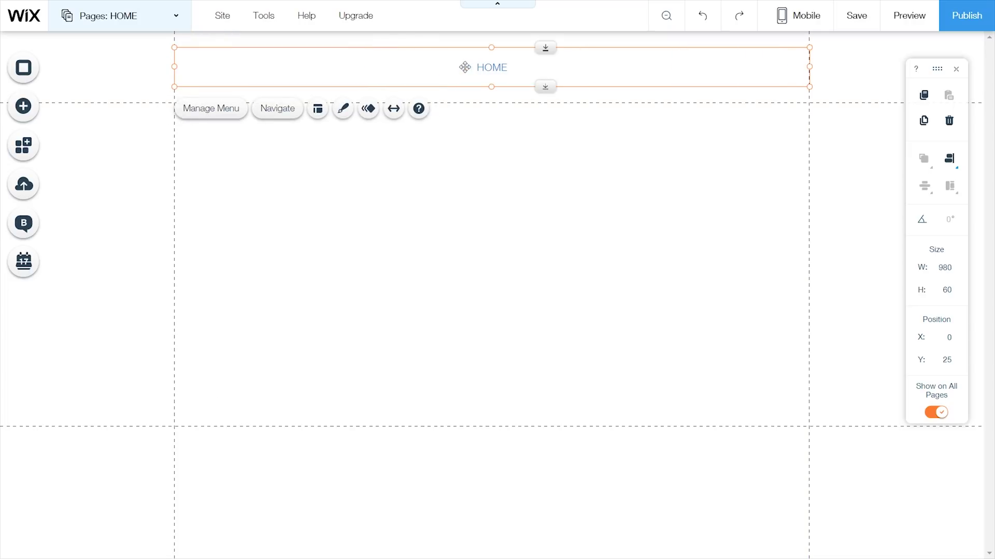
Add two site pages named Photos and Contact
{"action": "left_click", "coordinate": [236, 108]}
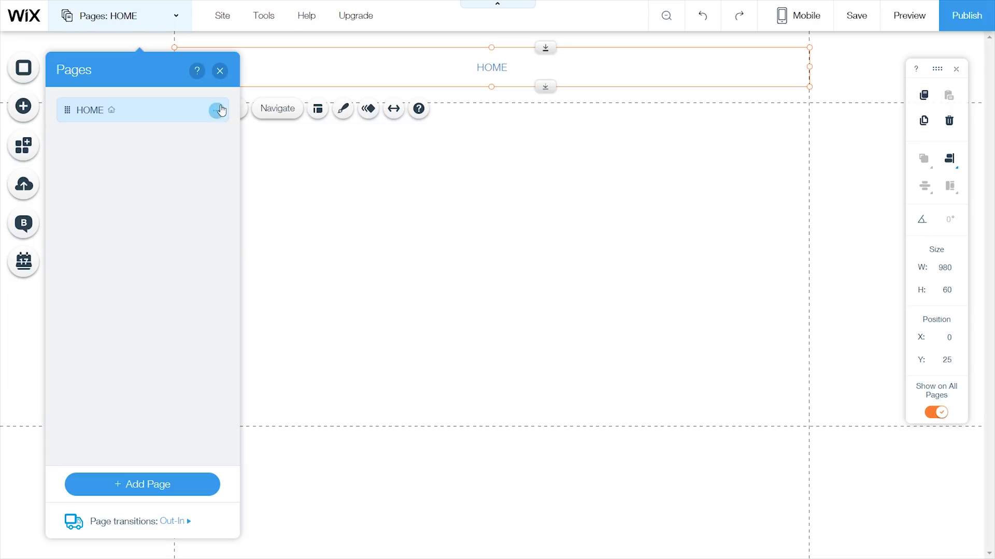
{"action": "left_click", "coordinate": [144, 487]}
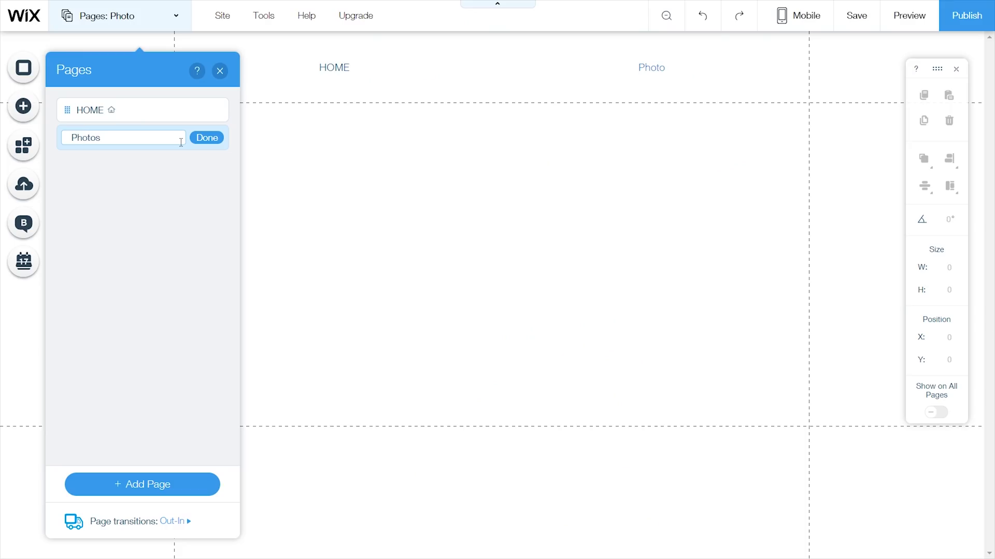
{"action": "left_click", "coordinate": [152, 484]}
{"action": "left_click", "coordinate": [269, 351]}
{"action": "type", "text": "Conta"}
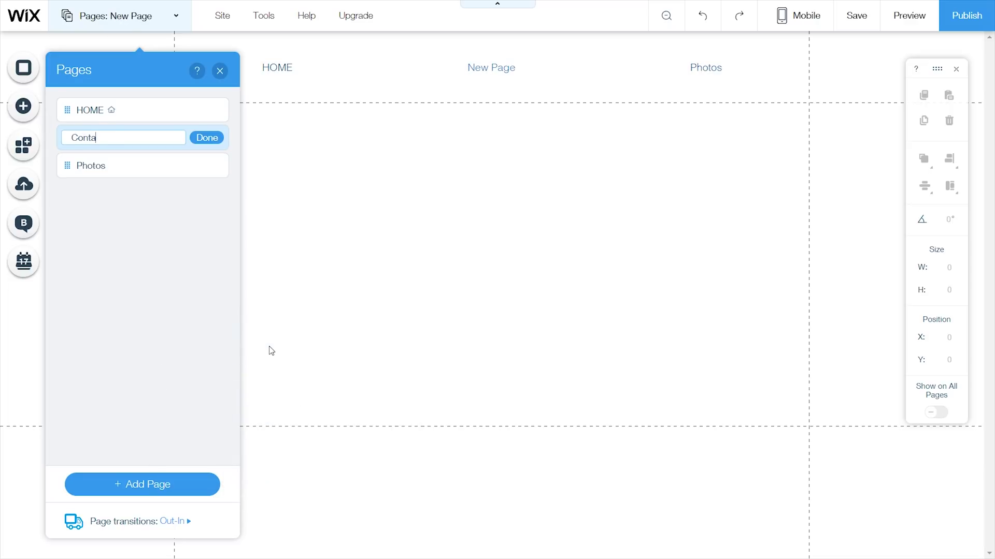
{"action": "type", "text": "ct"}
{"action": "key", "text": "Return"}
Rename the HOME page as Home and close the page list
{"action": "left_click", "coordinate": [95, 110]}
{"action": "type", "text": "Home"}
{"action": "key", "text": "Return"}
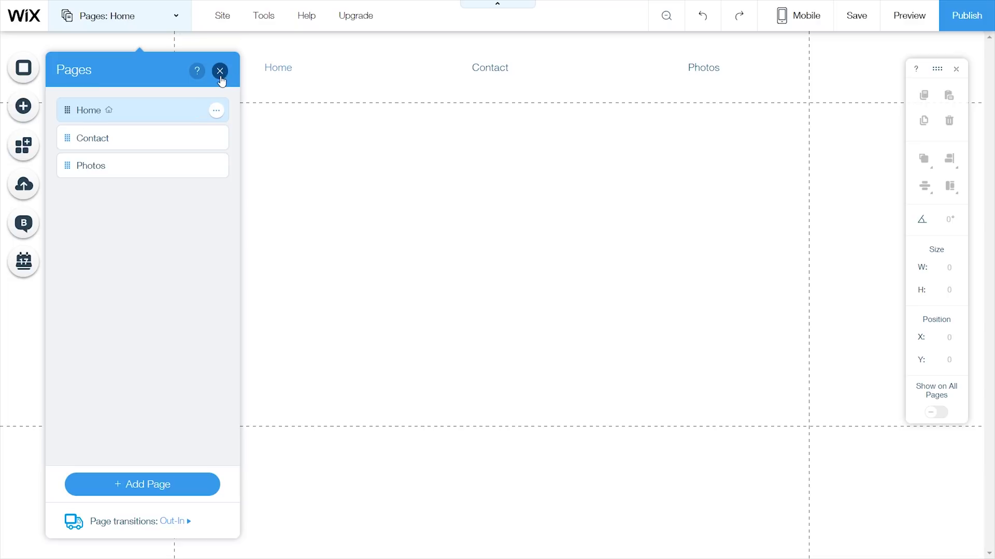
{"action": "left_click", "coordinate": [220, 71]}
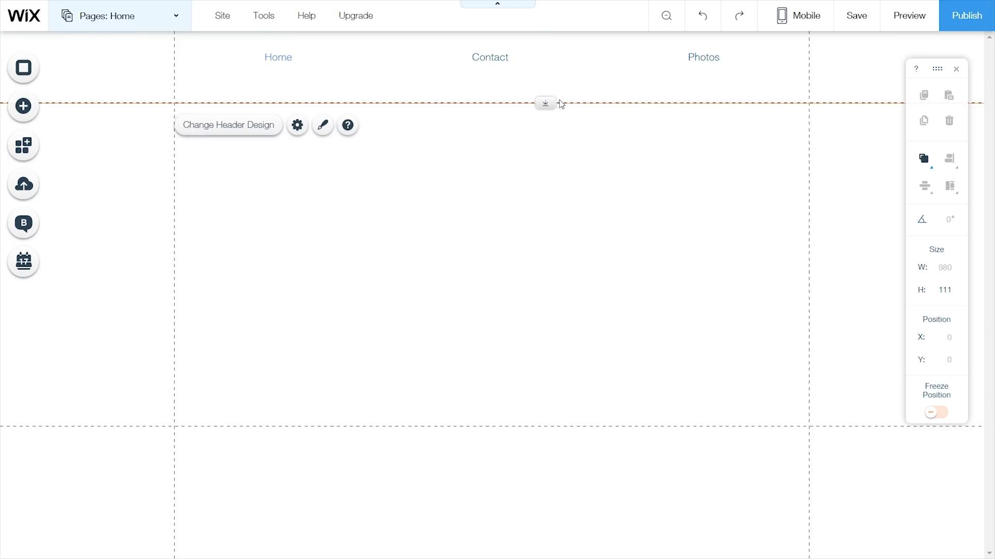
Shorten the header so that it ends just below the menu
{"action": "left_click_drag", "start_coordinate": [561, 104], "coordinate": [557, 72]}
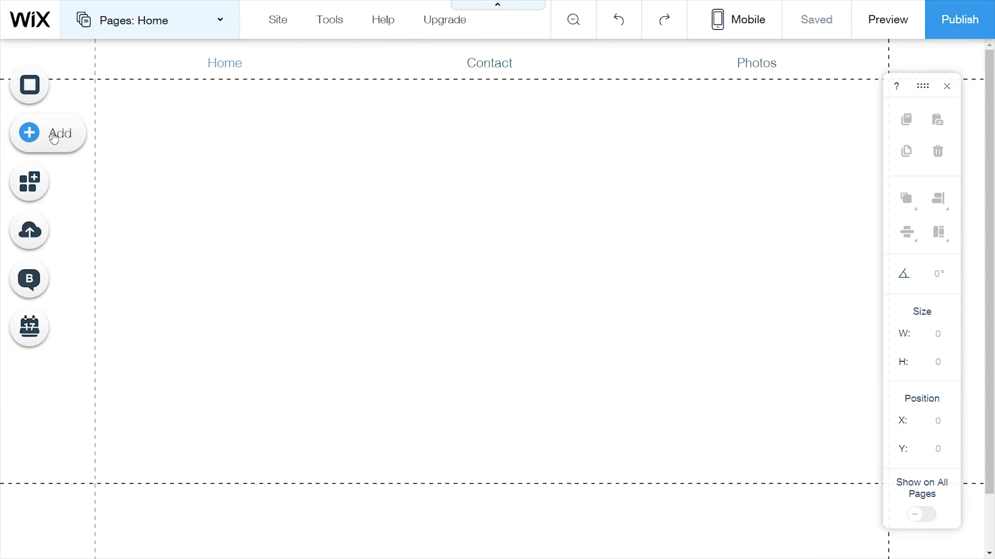
Add a Grid gallery to the Home page directly below the header, filling the page width
{"action": "left_click", "coordinate": [54, 138]}
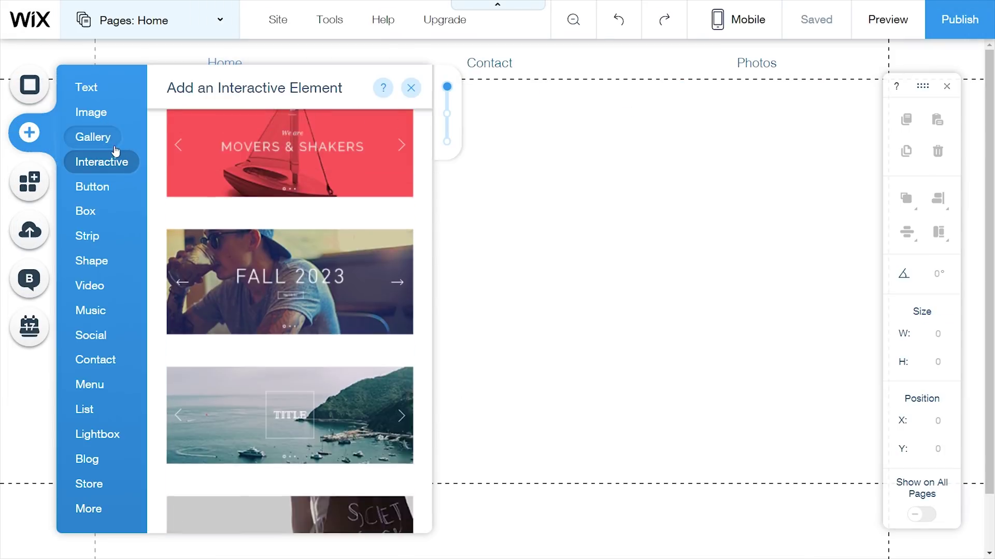
{"action": "scroll", "coordinate": [277, 264], "scroll_direction": "down", "scroll_amount": 3}
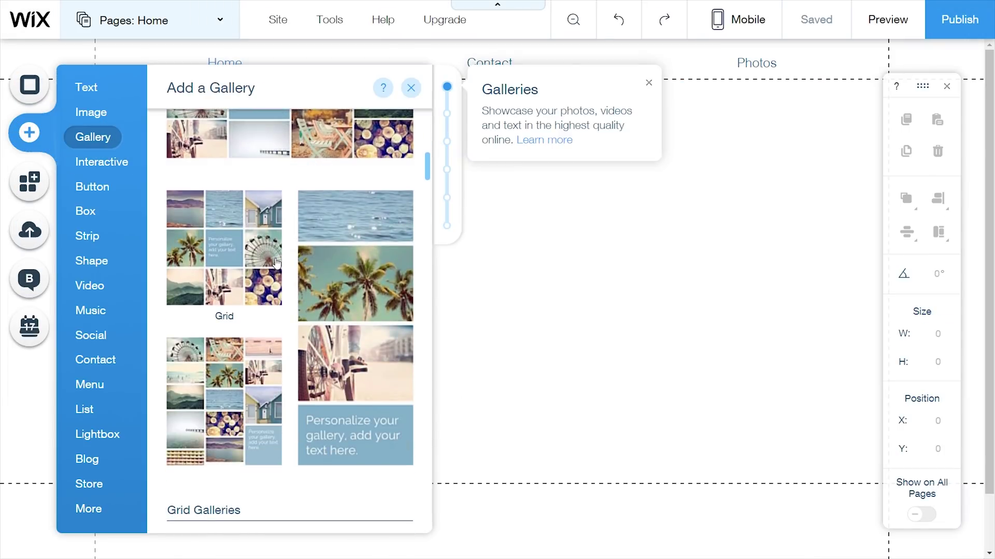
{"action": "left_click_drag", "start_coordinate": [228, 248], "coordinate": [498, 213]}
{"action": "scroll", "coordinate": [518, 251], "scroll_direction": "down", "scroll_amount": 10}
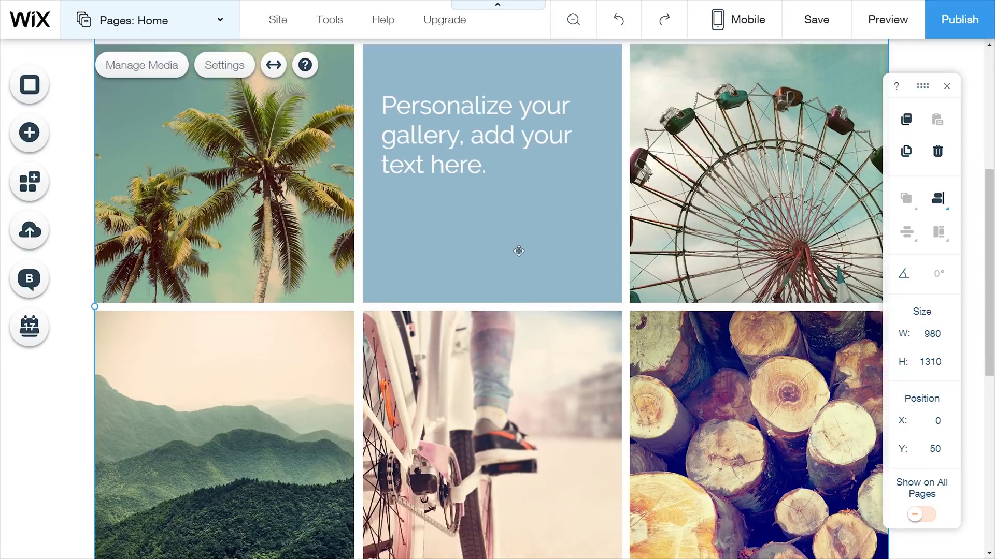
{"action": "scroll", "coordinate": [518, 251], "scroll_direction": "up", "scroll_amount": 10}
Open the gallery's media for organizing and delete all the sample items
{"action": "left_click", "coordinate": [315, 161]}
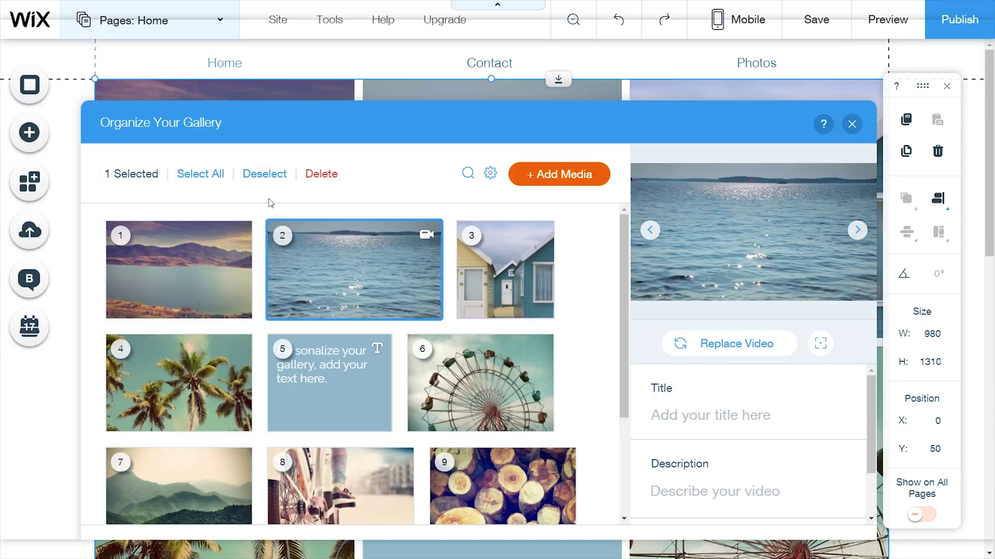
{"action": "left_click", "coordinate": [199, 174]}
{"action": "left_click", "coordinate": [269, 175]}
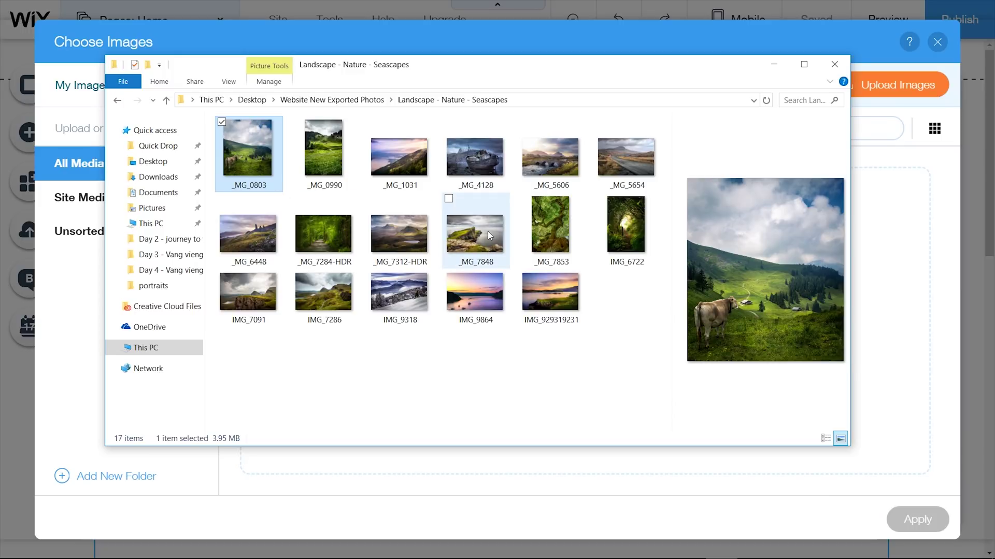
Upload the ten photos _MG_0803 through _MG_7848 from the Landscape - Nature - Seascapes folder to the site's images
{"action": "left_click", "coordinate": [489, 232], "text": "shift"}
{"action": "left_click_drag", "start_coordinate": [489, 232], "coordinate": [411, 464]}
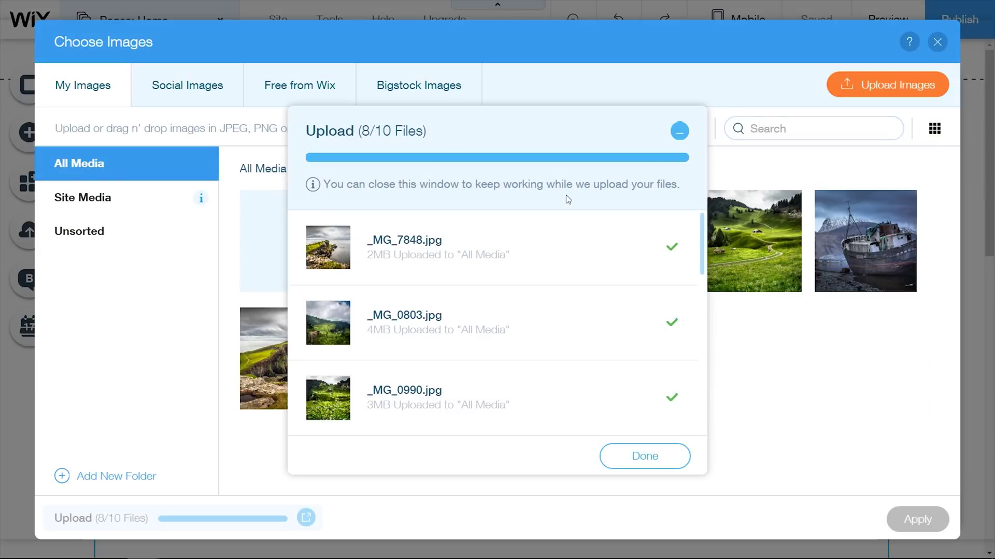
{"action": "left_click", "coordinate": [644, 458]}
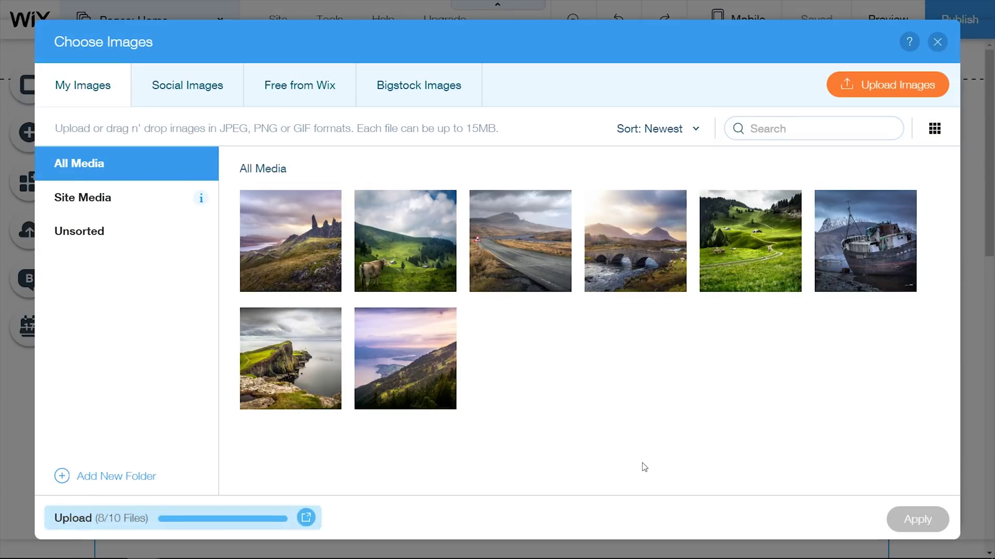
Create a new media folder named Nature
{"action": "left_click", "coordinate": [85, 479]}
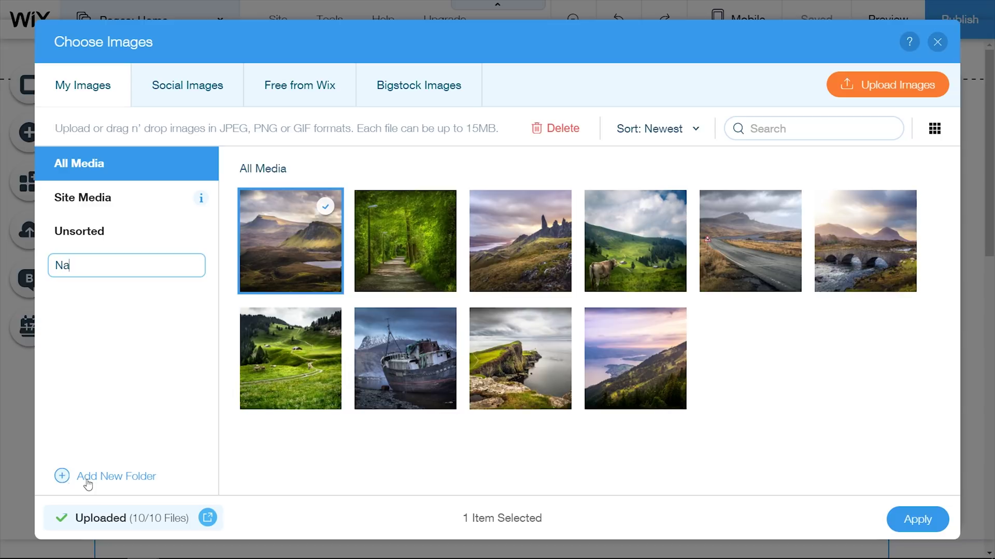
{"action": "key", "text": "Return"}
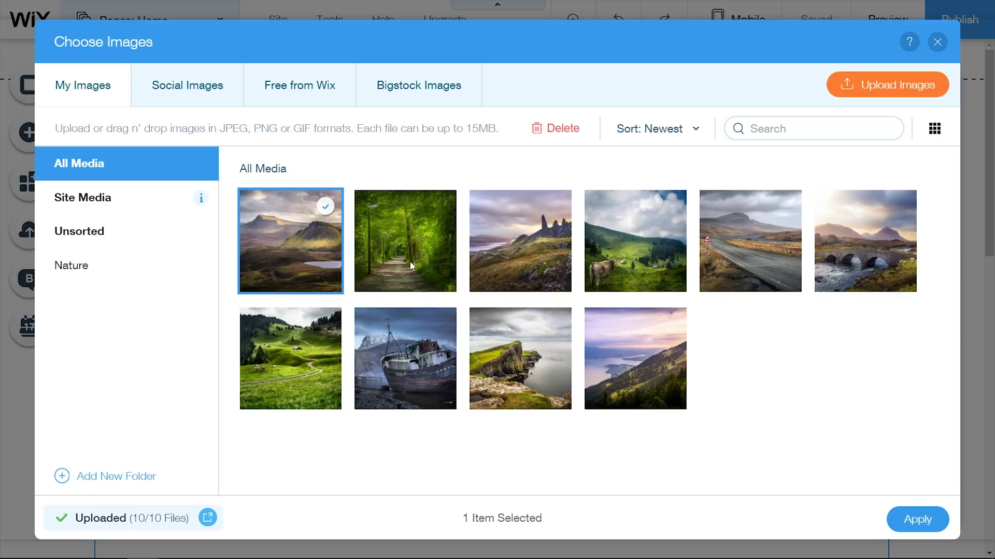
Move the first four photos in All Media into the Nature folder
{"action": "left_click", "coordinate": [518, 233]}
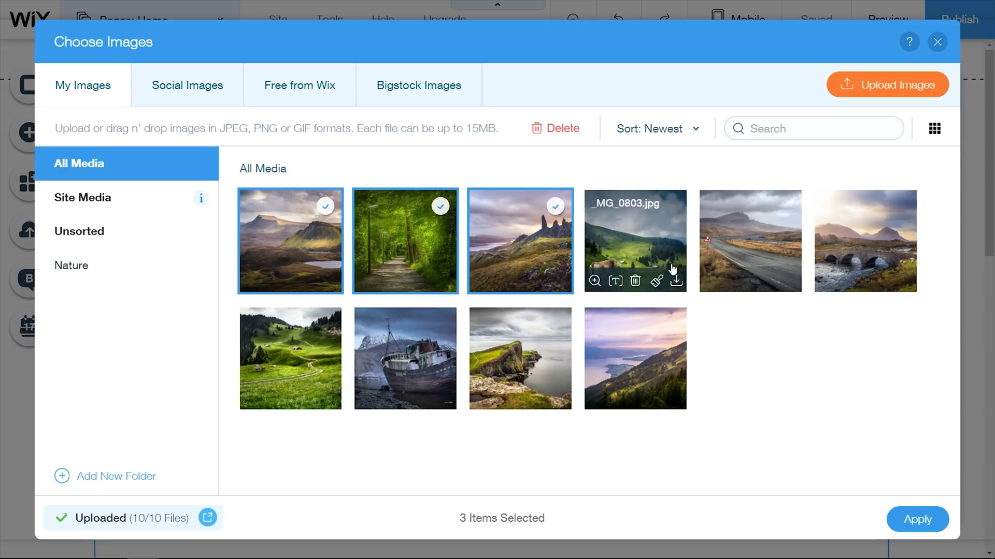
{"action": "left_click", "coordinate": [643, 243]}
{"action": "left_click_drag", "start_coordinate": [498, 226], "coordinate": [80, 276]}
Create a media folder named Landscape and move the remaining six photos into it
{"action": "left_click", "coordinate": [110, 483]}
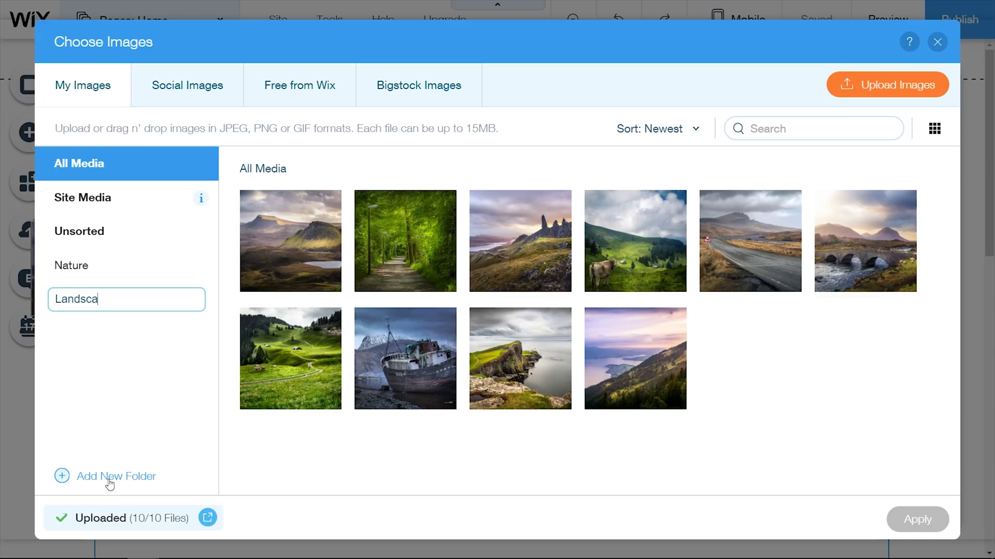
{"action": "left_click", "coordinate": [746, 249]}
{"action": "left_click", "coordinate": [642, 369], "text": "shift"}
{"action": "left_click_drag", "start_coordinate": [643, 369], "coordinate": [115, 268]}
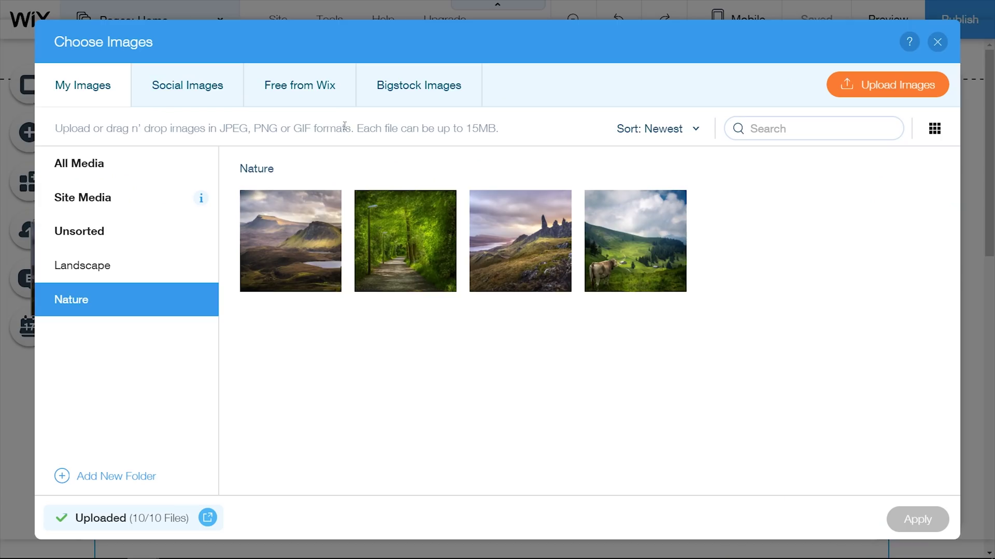
Add all six photos from the Landscape folder to the gallery and finish organizing it
{"action": "left_click", "coordinate": [154, 262]}
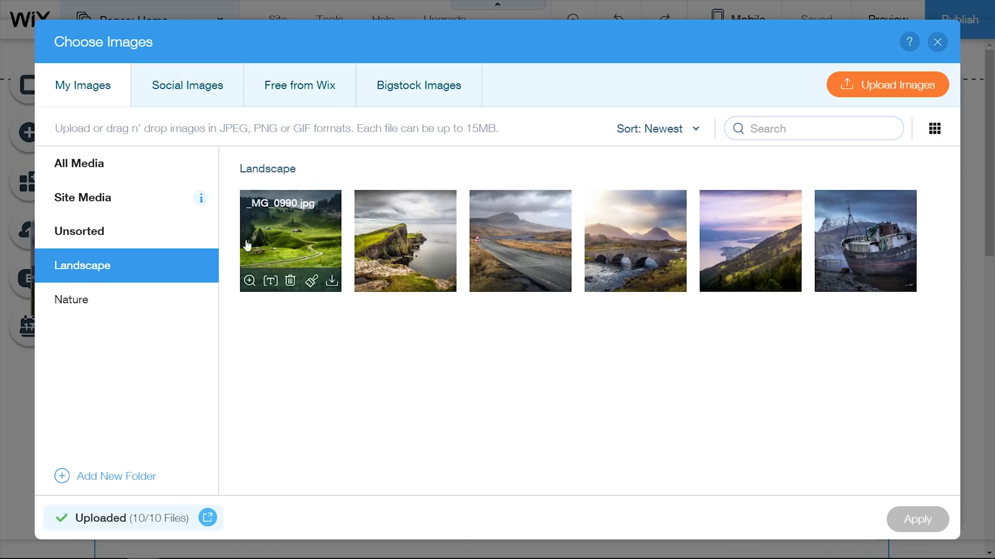
{"action": "left_click", "coordinate": [274, 242]}
{"action": "left_click", "coordinate": [858, 213], "text": "shift"}
{"action": "mouse_move", "coordinate": [921, 542]}
{"action": "left_click", "coordinate": [917, 519]}
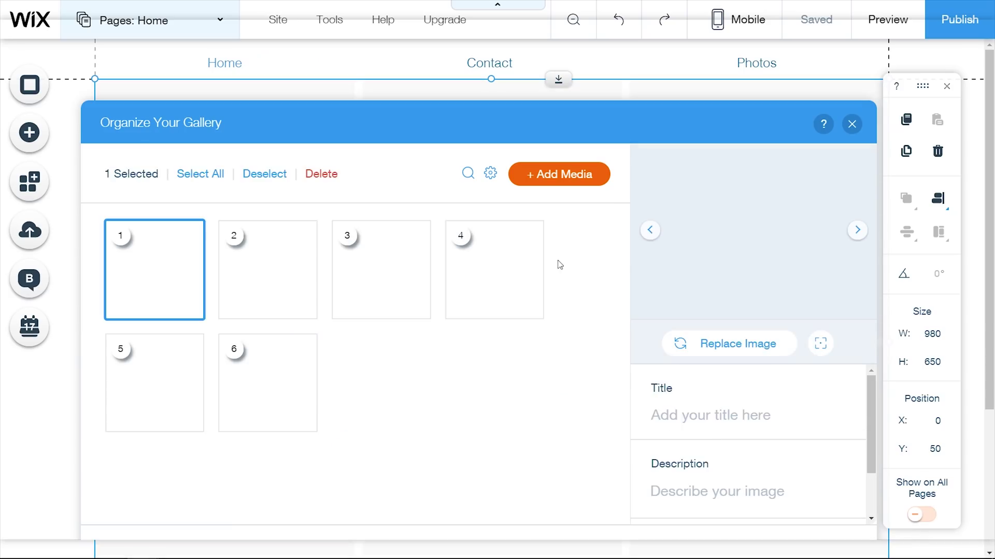
{"action": "left_click", "coordinate": [852, 123]}
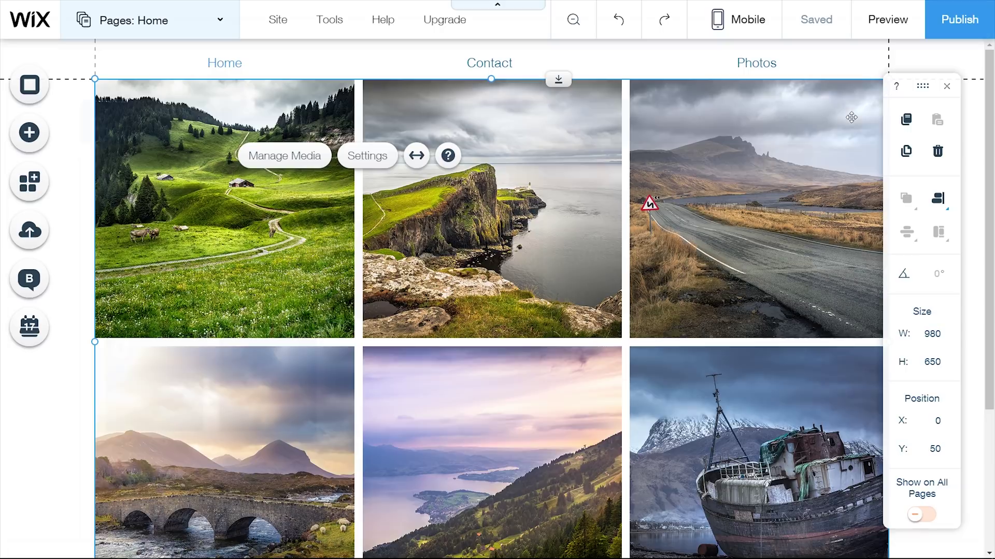
Try stretching the gallery downward to a height of 661, and undo the change
{"action": "scroll", "coordinate": [617, 202], "scroll_direction": "down", "scroll_amount": 4}
{"action": "scroll", "coordinate": [616, 202], "scroll_direction": "up", "scroll_amount": 4}
{"action": "scroll", "coordinate": [617, 202], "scroll_direction": "down", "scroll_amount": 3}
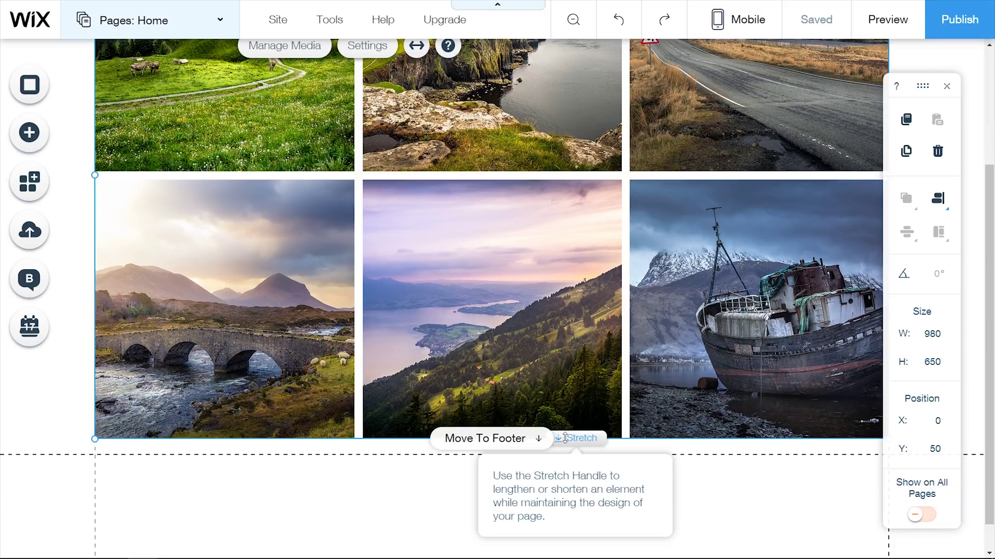
{"action": "mouse_move", "coordinate": [561, 438]}
{"action": "left_mouse_down"}
{"action": "mouse_move", "coordinate": [560, 469]}
{"action": "mouse_move", "coordinate": [563, 446]}
{"action": "left_mouse_up"}
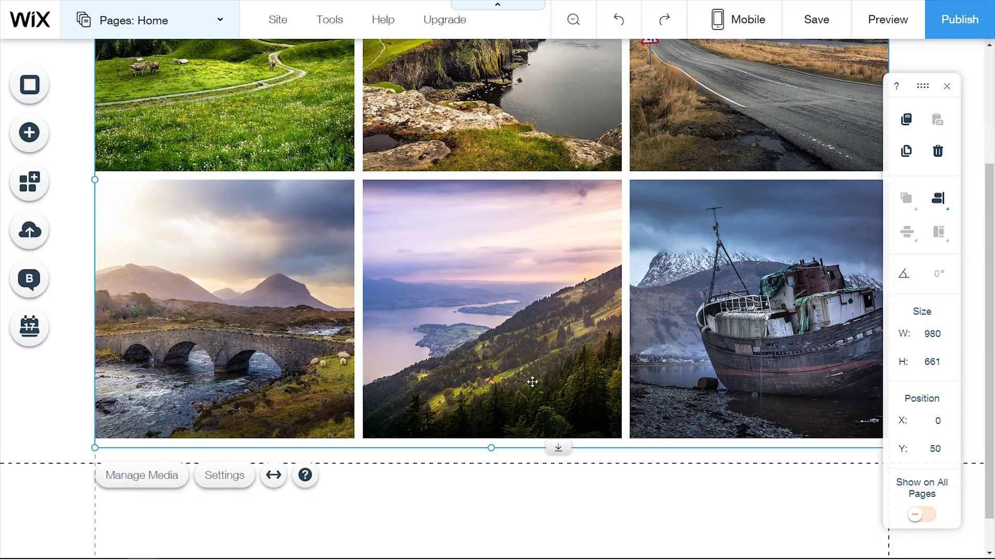
{"action": "key", "text": "ctrl+z"}
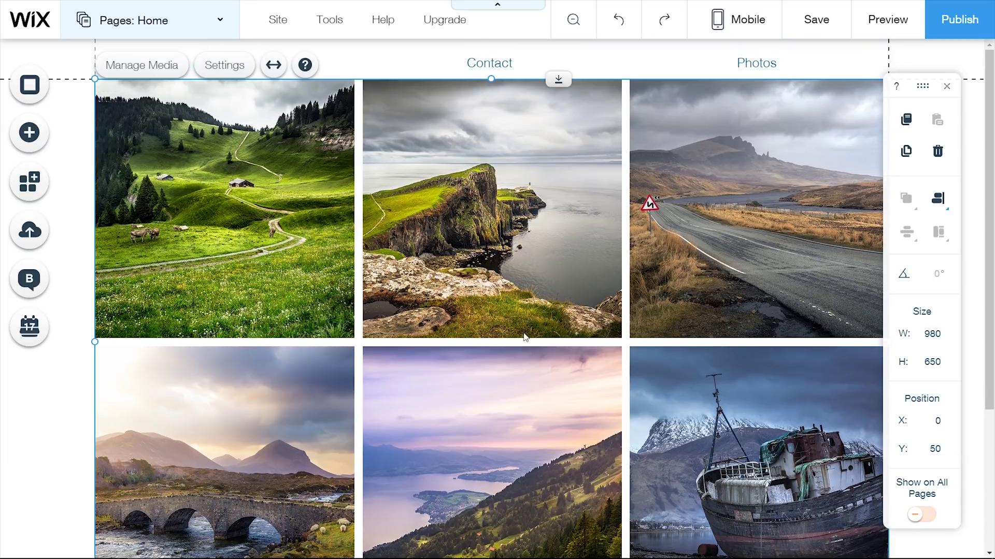
Set the gallery's image ratio to 4:3 and preview the Home page
{"action": "left_click", "coordinate": [223, 65]}
{"action": "left_click", "coordinate": [98, 214]}
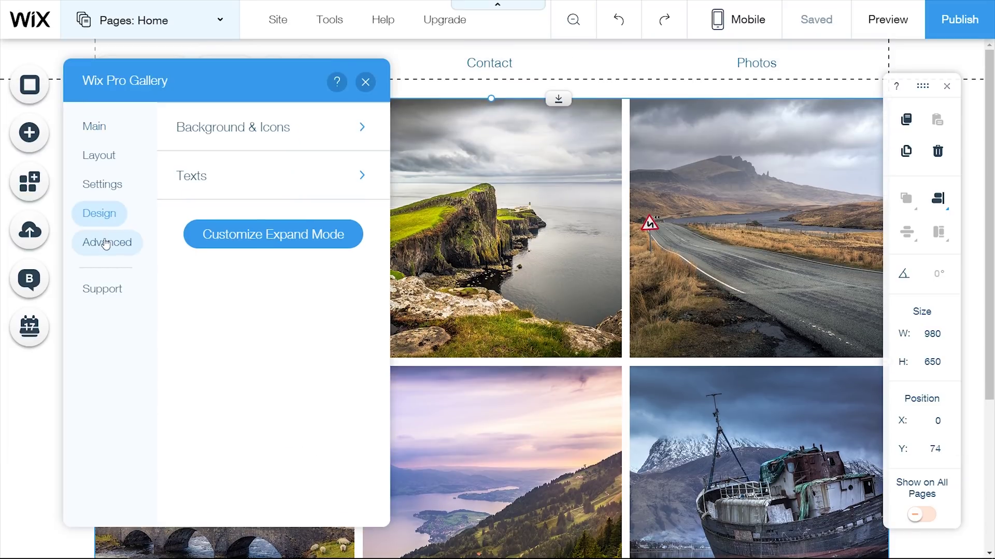
{"action": "left_click", "coordinate": [106, 244]}
{"action": "left_click", "coordinate": [112, 183]}
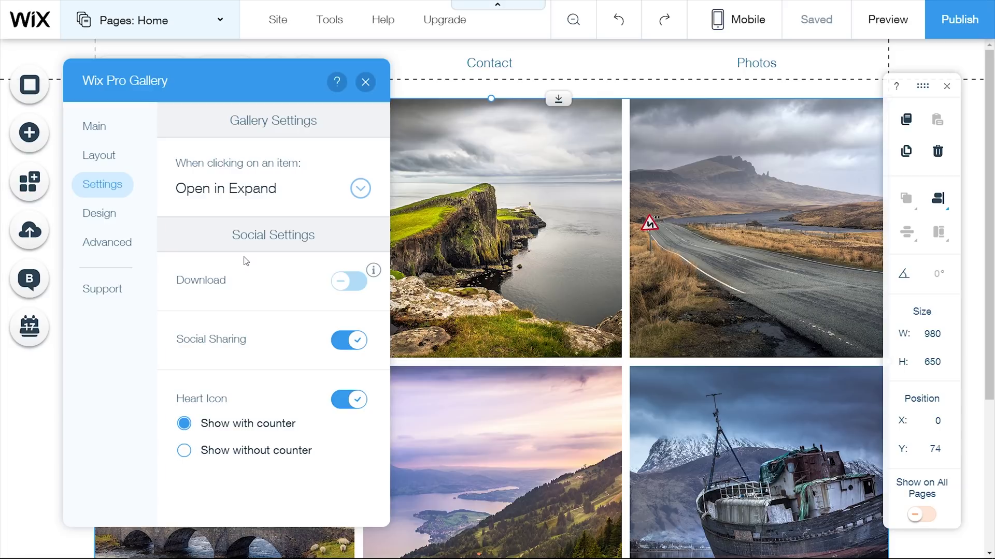
{"action": "left_click", "coordinate": [105, 159]}
{"action": "scroll", "coordinate": [269, 218], "scroll_direction": "down", "scroll_amount": 10}
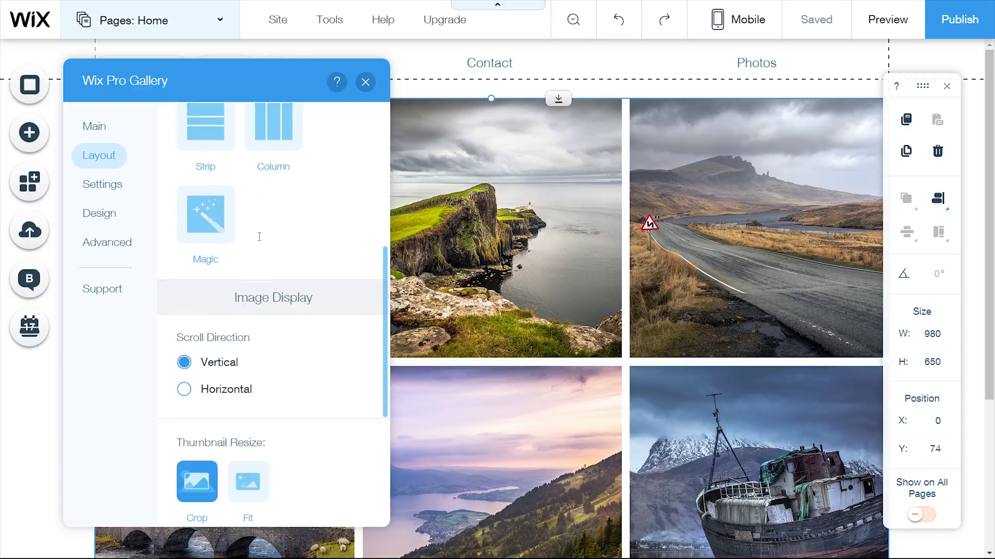
{"action": "scroll", "coordinate": [269, 217], "scroll_direction": "up", "scroll_amount": 5}
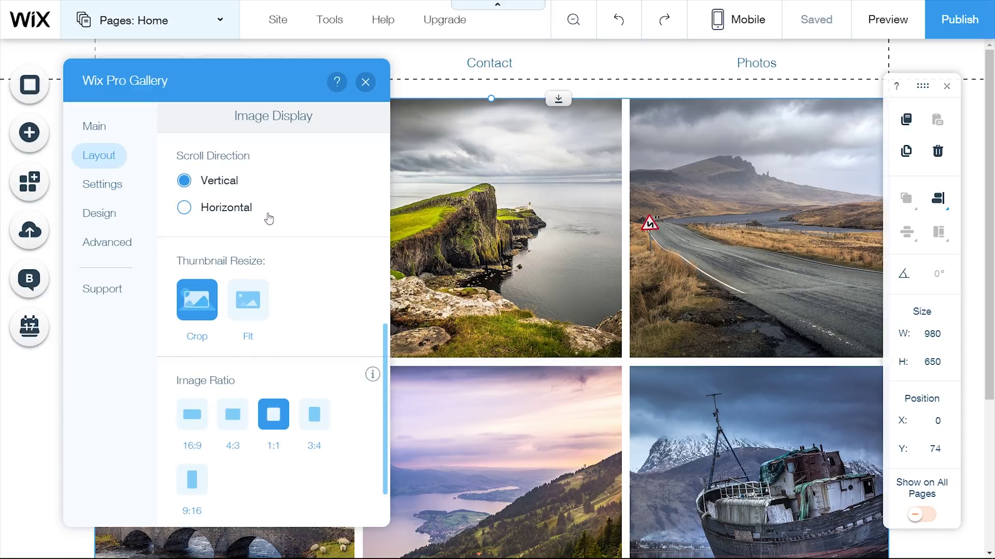
{"action": "left_click", "coordinate": [233, 415]}
{"action": "left_click", "coordinate": [492, 257]}
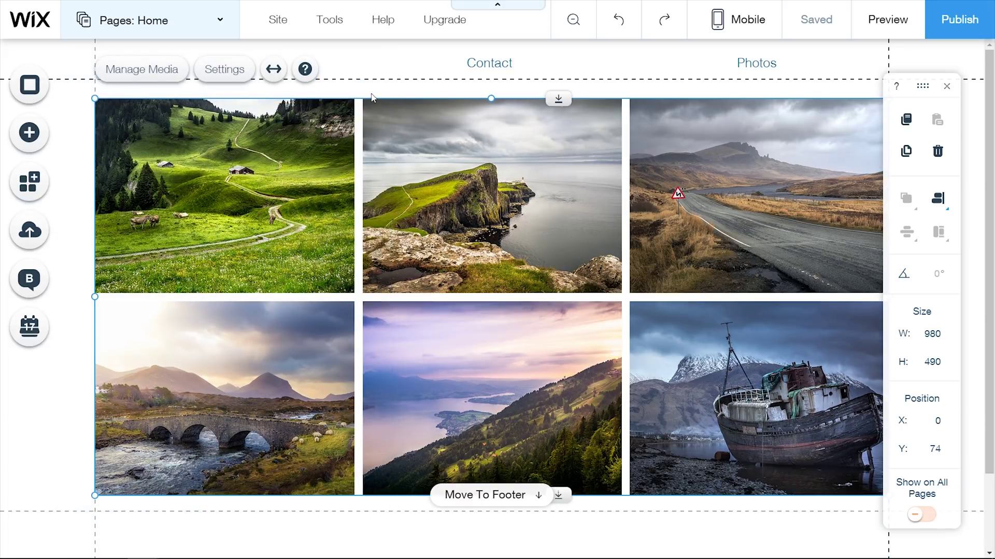
{"action": "left_click", "coordinate": [895, 20]}
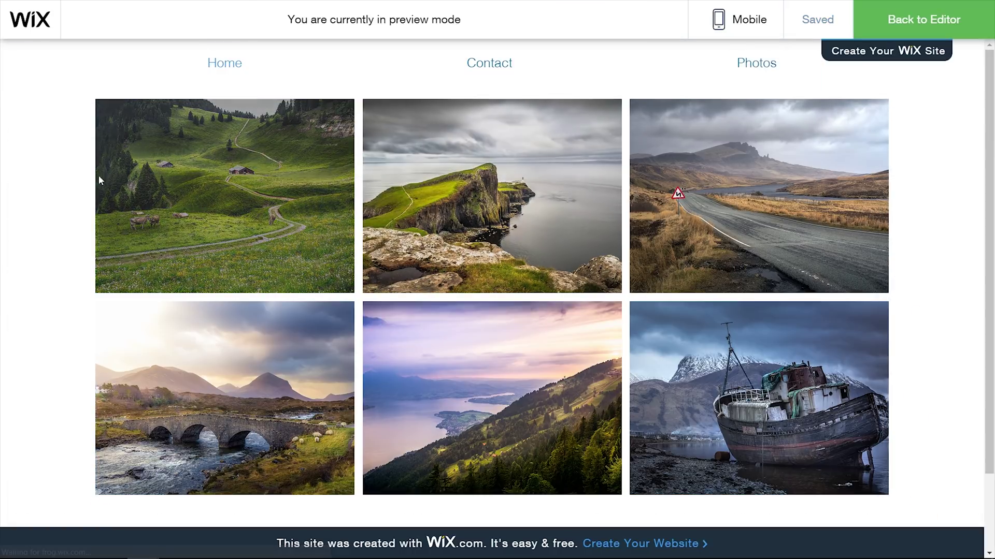
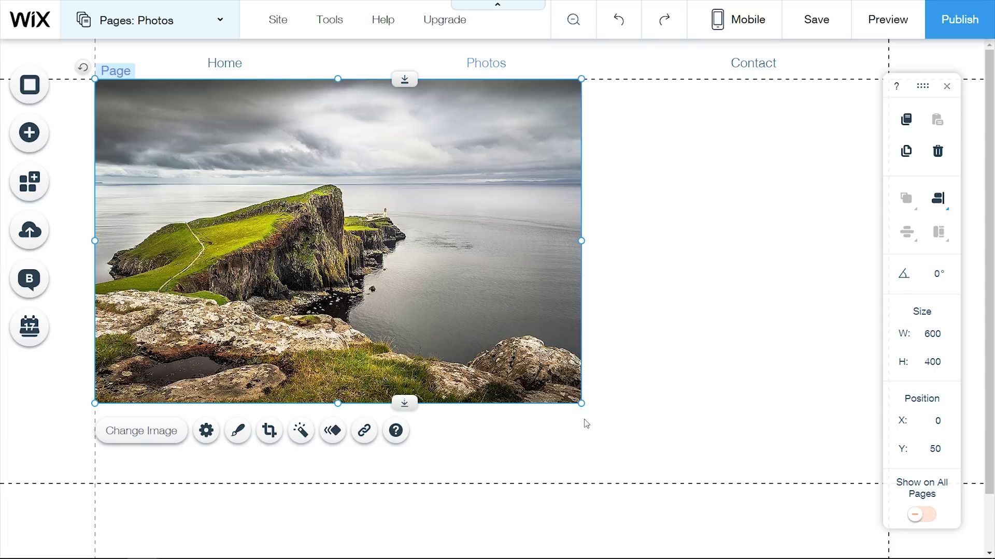
Shrink the coastal cliff photo to about 257 by 251 pixels and place two duplicates beside it in a row across the page
{"action": "left_click_drag", "start_coordinate": [583, 405], "coordinate": [265, 356]}
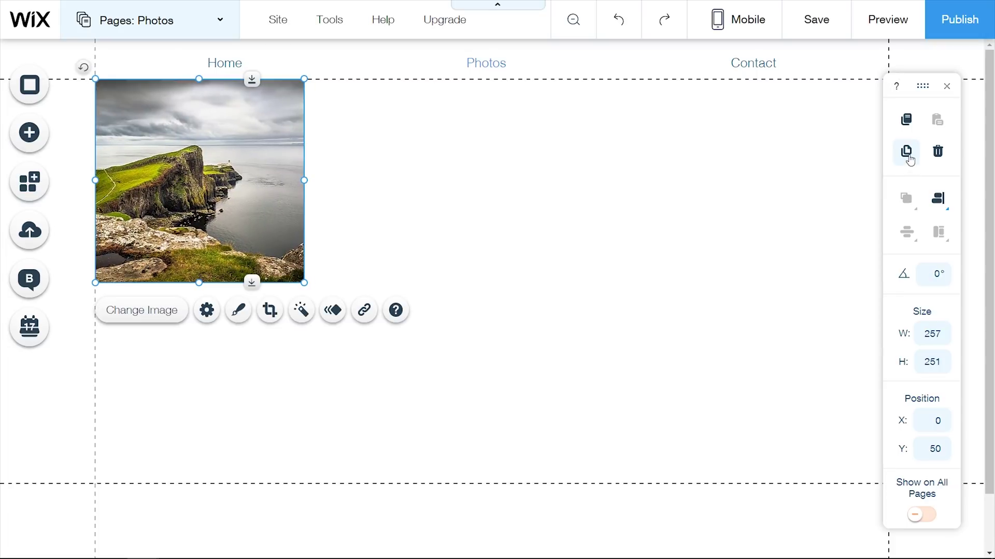
{"action": "left_click", "coordinate": [907, 153]}
{"action": "left_click_drag", "start_coordinate": [286, 165], "coordinate": [802, 146]}
{"action": "left_click", "coordinate": [905, 158]}
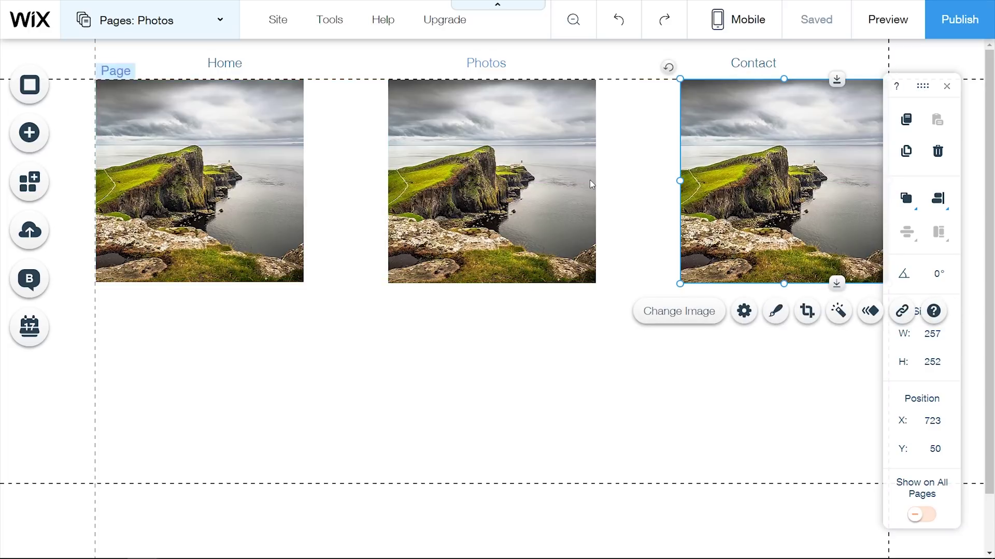
Replace the image in the middle copy with the stone bridge photo _MG_5606.jpg
{"action": "left_click", "coordinate": [561, 169]}
{"action": "right_click", "coordinate": [572, 178]}
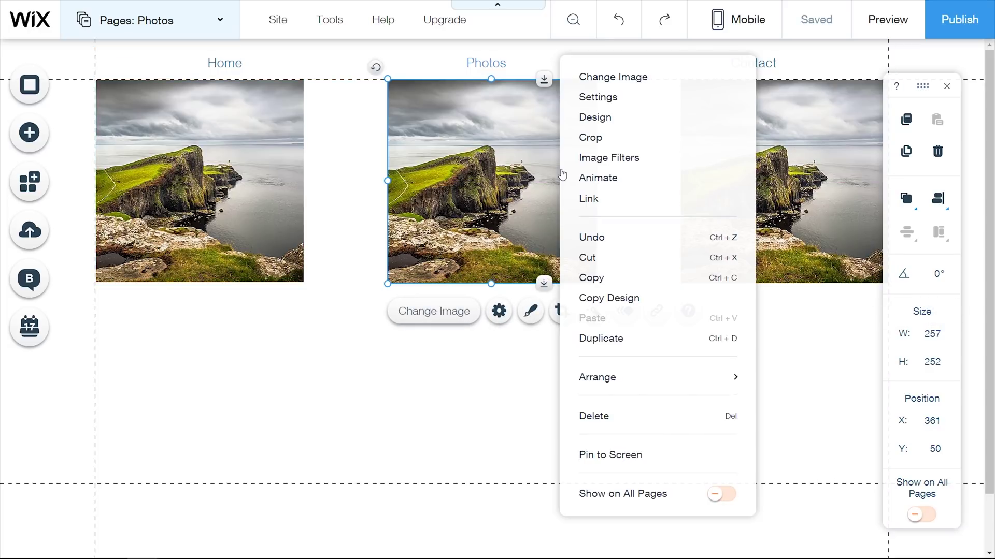
{"action": "left_click", "coordinate": [606, 77]}
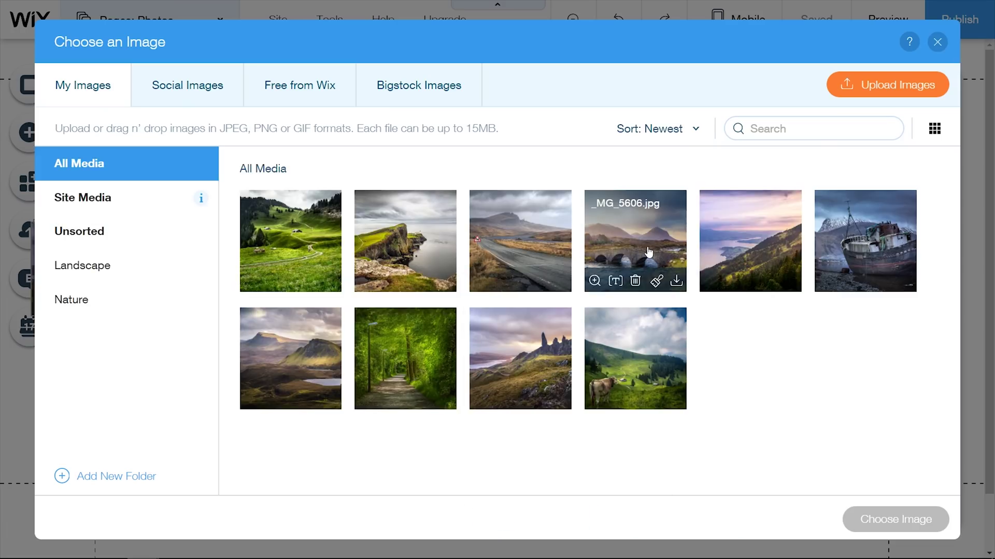
{"action": "left_click", "coordinate": [635, 241]}
{"action": "left_click", "coordinate": [911, 534]}
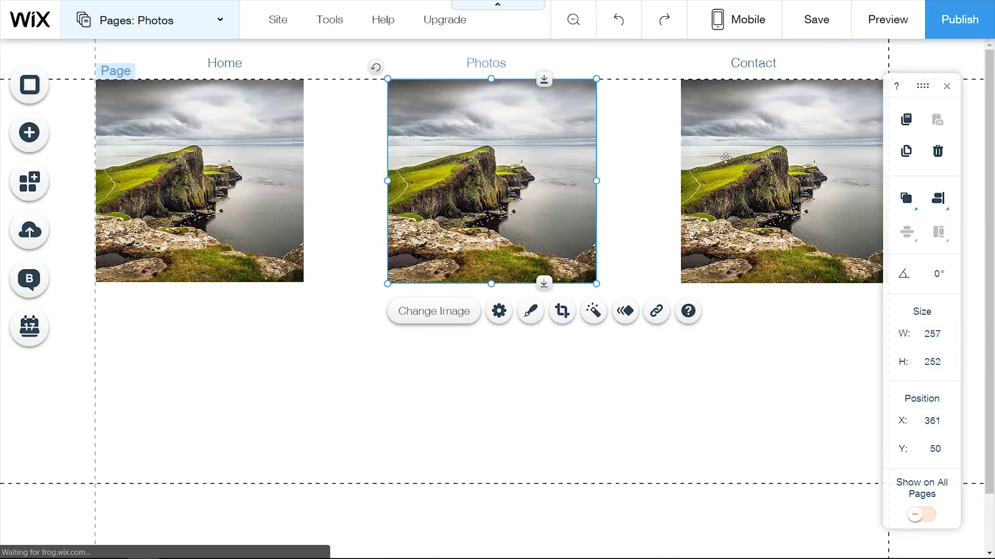
Replace the image in the copy below Contact with the mountain valley photo whose name starts with _MG_7312
{"action": "left_click", "coordinate": [740, 136]}
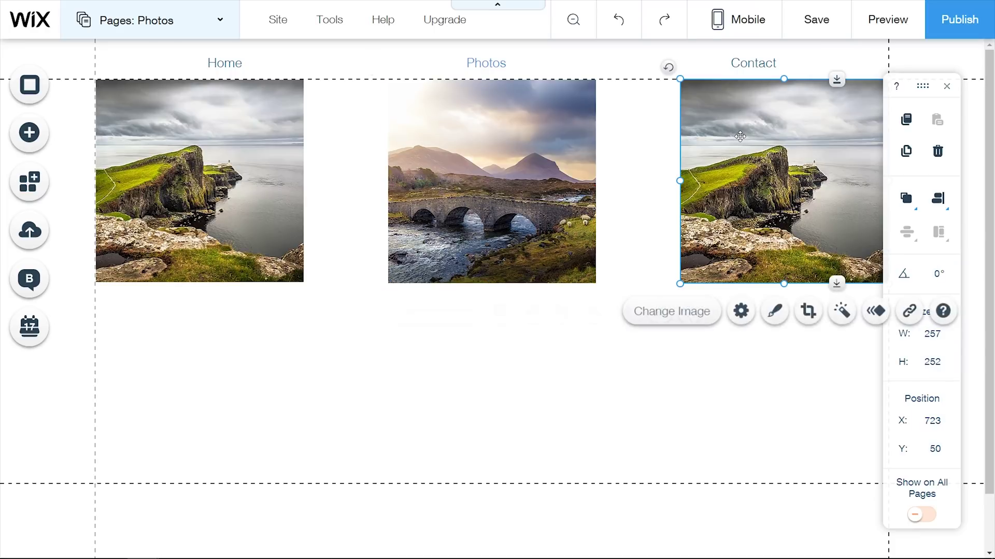
{"action": "right_click", "coordinate": [740, 137]}
{"action": "left_click", "coordinate": [771, 79]}
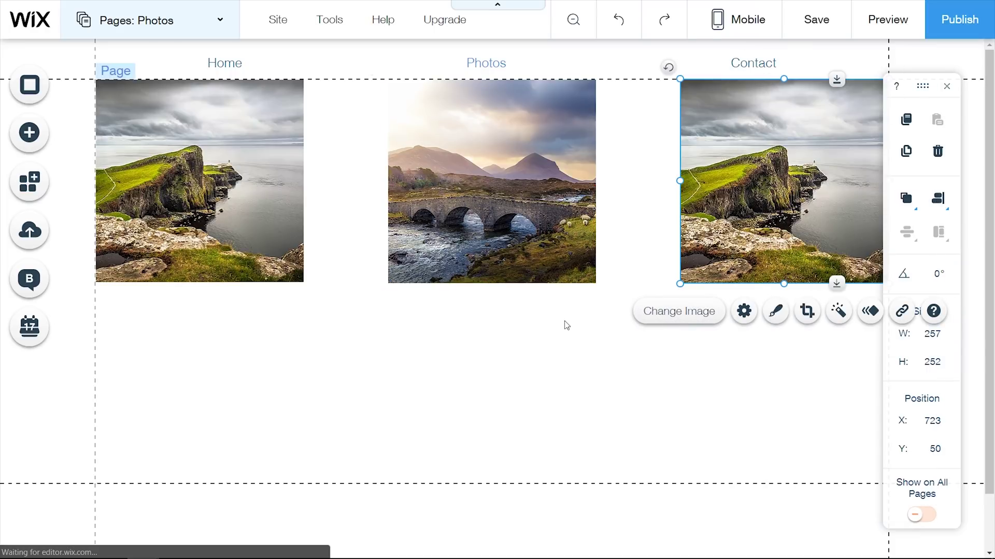
{"action": "left_click", "coordinate": [679, 311]}
{"action": "left_click", "coordinate": [290, 357]}
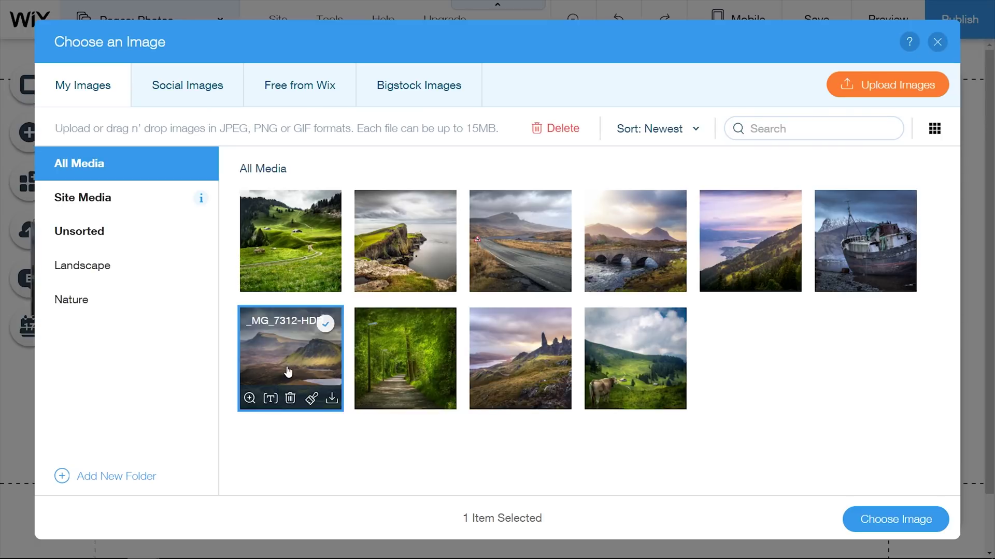
{"action": "left_click", "coordinate": [889, 533]}
Enlarge all three photos to about 310 pixels wide, keeping them in one evenly spaced row below the header
{"action": "left_click", "coordinate": [300, 280]}
{"action": "left_click_drag", "start_coordinate": [304, 283], "coordinate": [347, 331]}
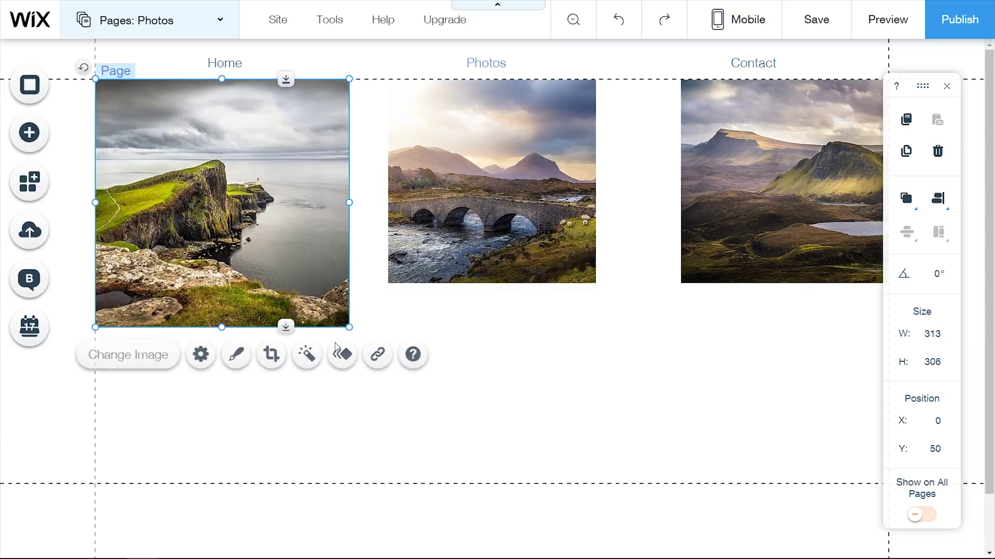
{"action": "left_click", "coordinate": [560, 270]}
{"action": "left_click_drag", "start_coordinate": [595, 284], "coordinate": [554, 303]}
{"action": "left_click", "coordinate": [645, 321]}
{"action": "left_click_drag", "start_coordinate": [641, 326], "coordinate": [640, 328]}
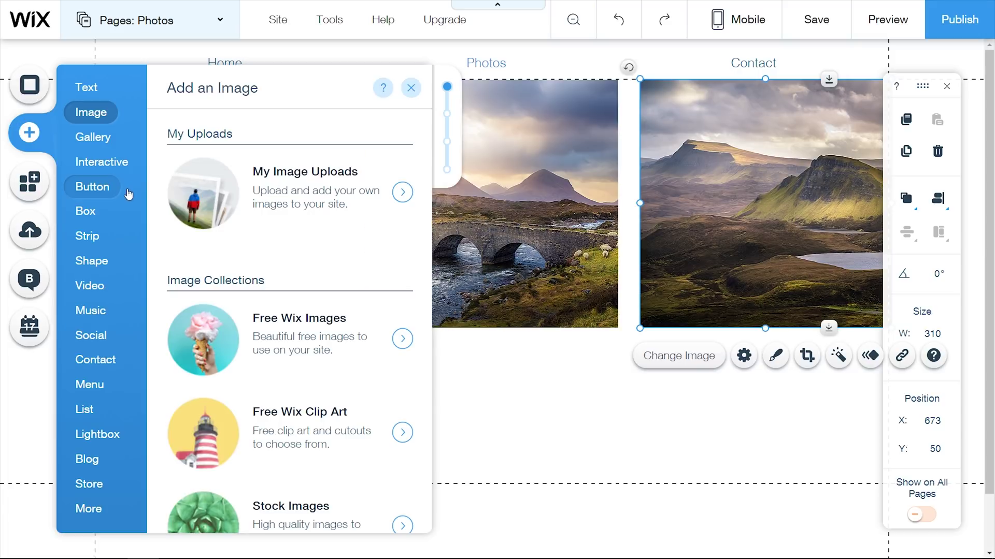
Examine the kinds of elements that can be added to the page, including galleries, interactive slideshows, lightboxes and social tools
{"action": "left_click", "coordinate": [93, 187]}
{"action": "left_click", "coordinate": [89, 86]}
{"action": "left_click", "coordinate": [92, 112]}
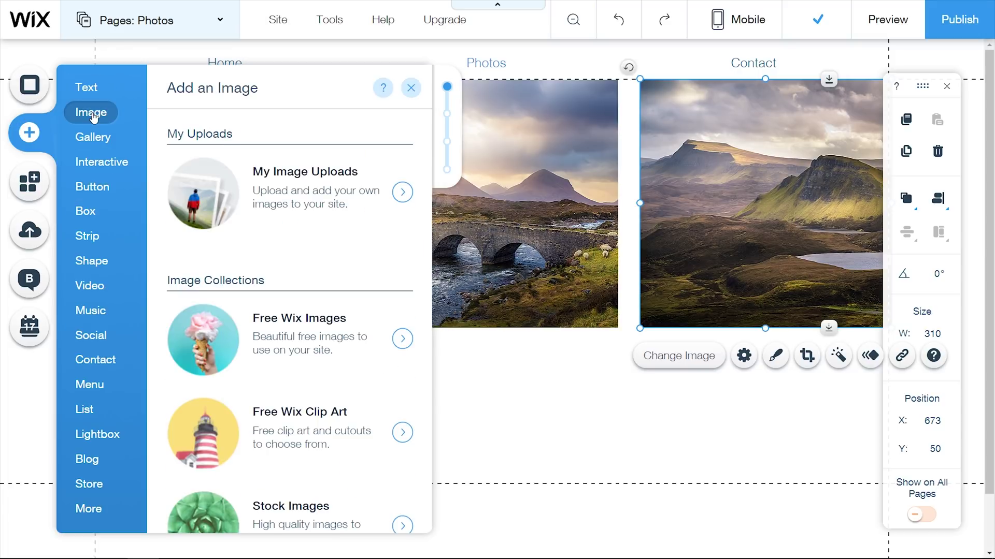
{"action": "left_click", "coordinate": [98, 135]}
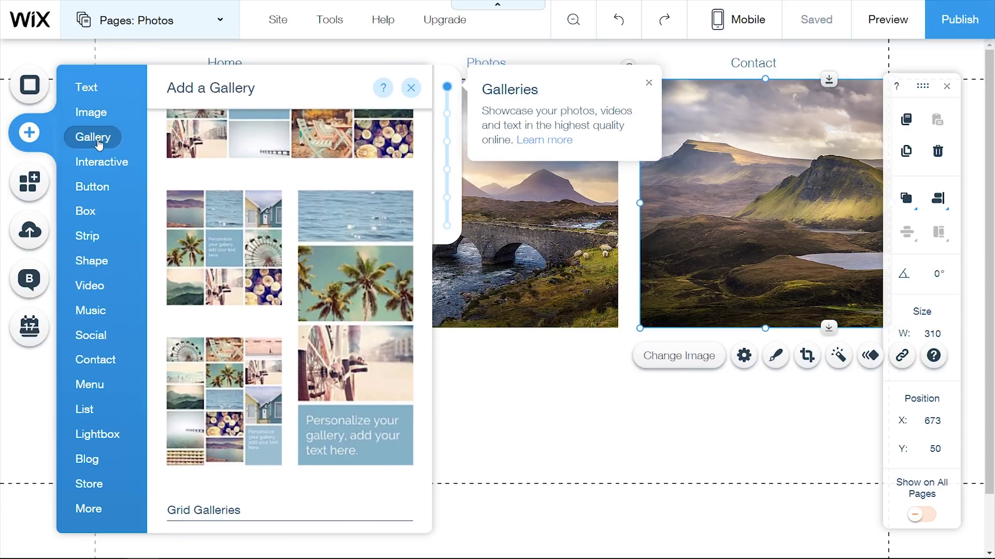
{"action": "left_click", "coordinate": [100, 163]}
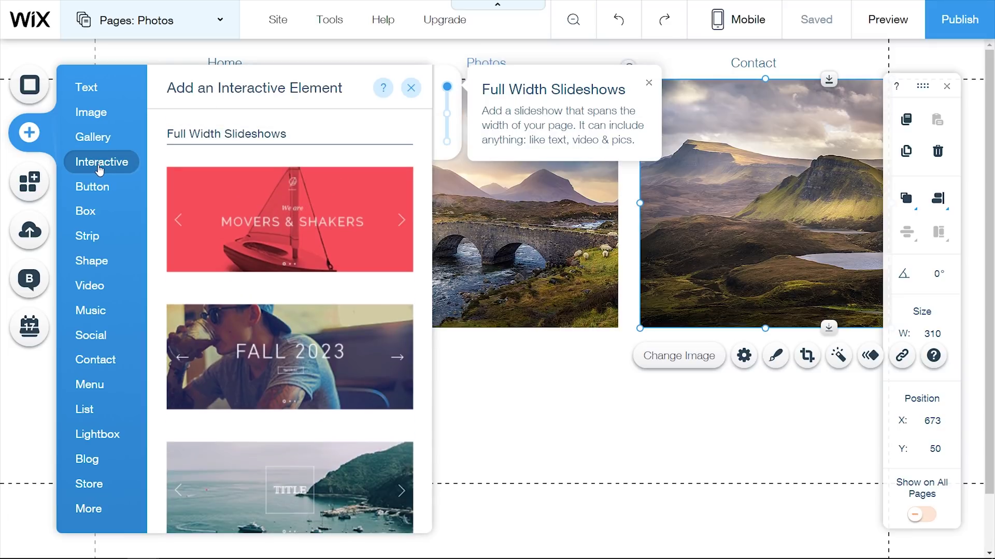
{"action": "left_click", "coordinate": [93, 186]}
{"action": "left_click", "coordinate": [86, 433]}
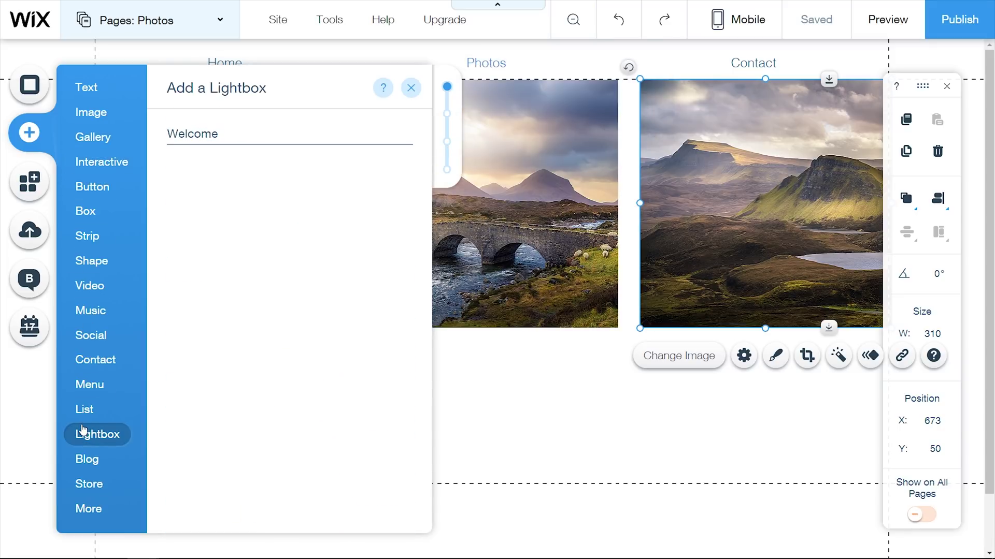
{"action": "left_click", "coordinate": [84, 458]}
{"action": "left_click", "coordinate": [90, 484]}
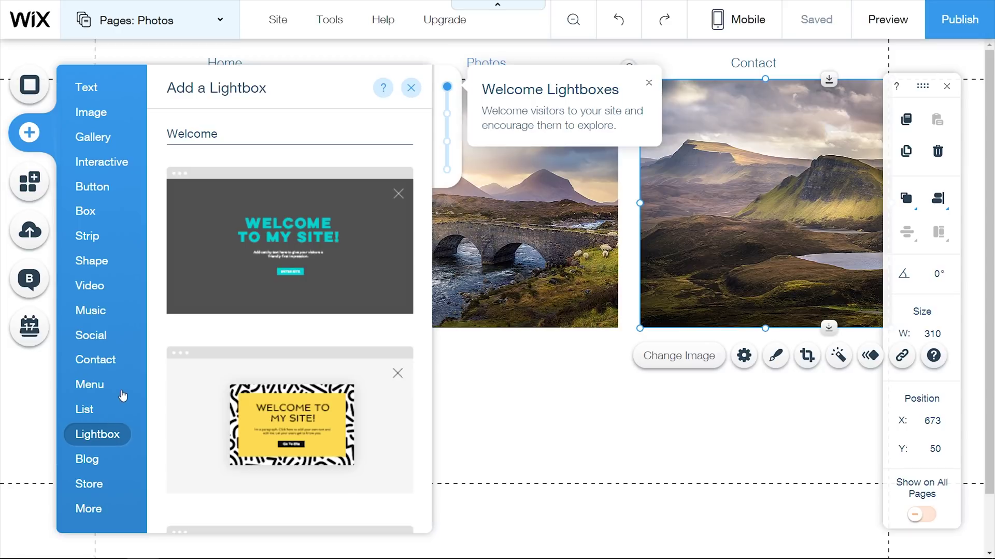
{"action": "mouse_move", "coordinate": [105, 371]}
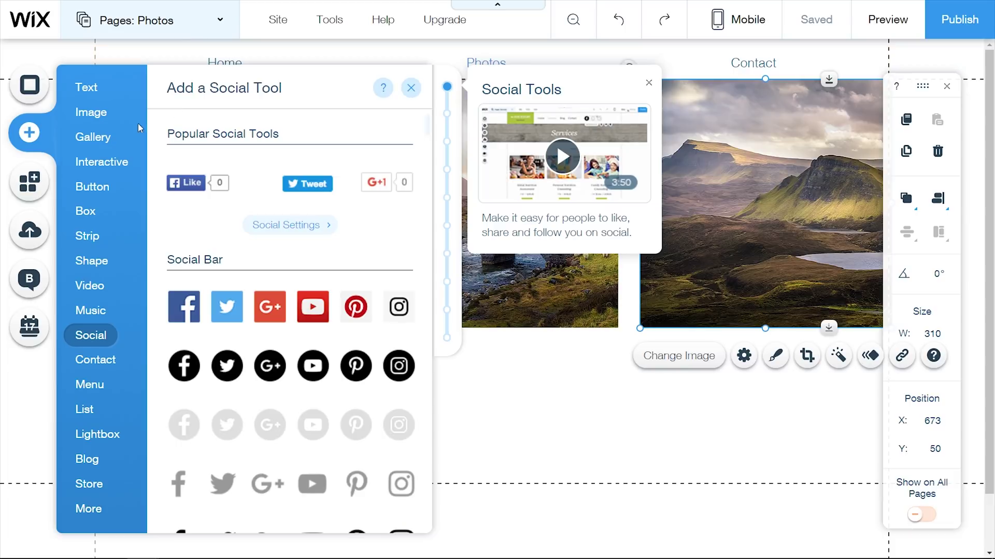
{"action": "left_click", "coordinate": [91, 161]}
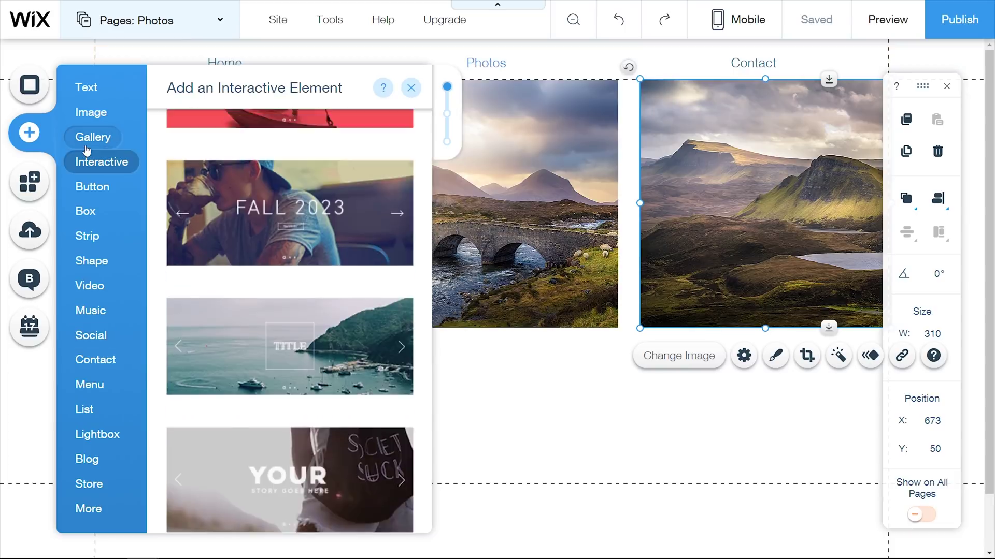
Add a Site Title text element about 314 pixels wide directly below the coastal cliff photo
{"action": "mouse_move", "coordinate": [99, 92]}
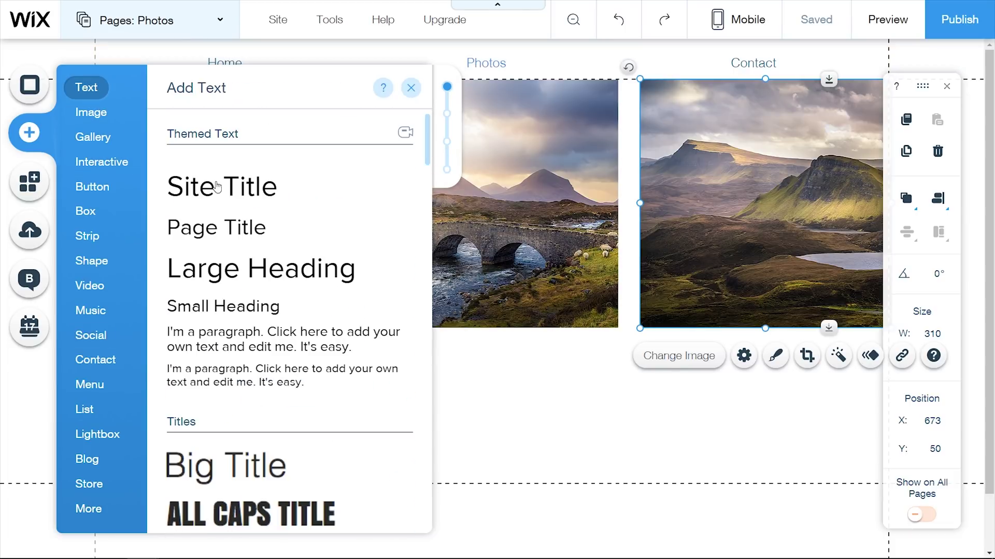
{"action": "left_click_drag", "start_coordinate": [216, 186], "coordinate": [148, 360]}
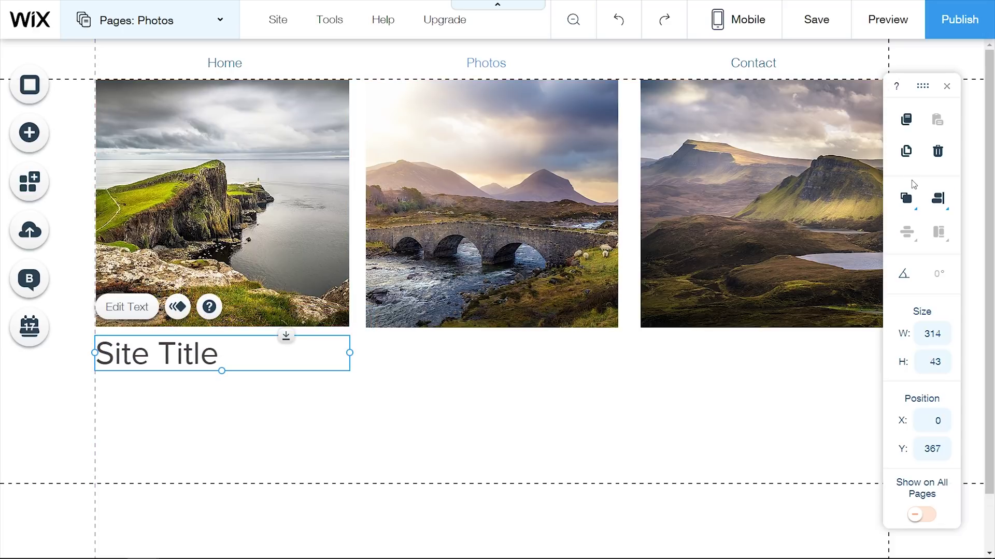
Duplicate the Site Title text twice and place the copies directly below the bridge photo and the mountain valley photo
{"action": "left_click", "coordinate": [905, 152]}
{"action": "left_click_drag", "start_coordinate": [326, 371], "coordinate": [478, 355]}
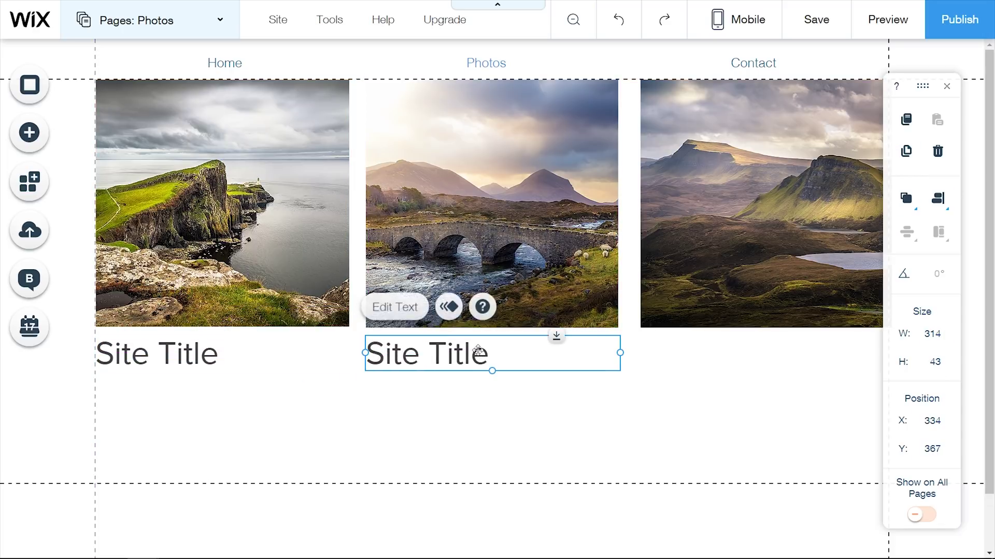
{"action": "left_click", "coordinate": [904, 151]}
{"action": "left_click_drag", "start_coordinate": [564, 370], "coordinate": [791, 358]}
Change the three titles to Seascapes, Mountains and Landscapes in row order, and save the site
{"action": "left_click", "coordinate": [155, 354]}
{"action": "double_click", "coordinate": [154, 355]}
{"action": "type", "text": "L"}
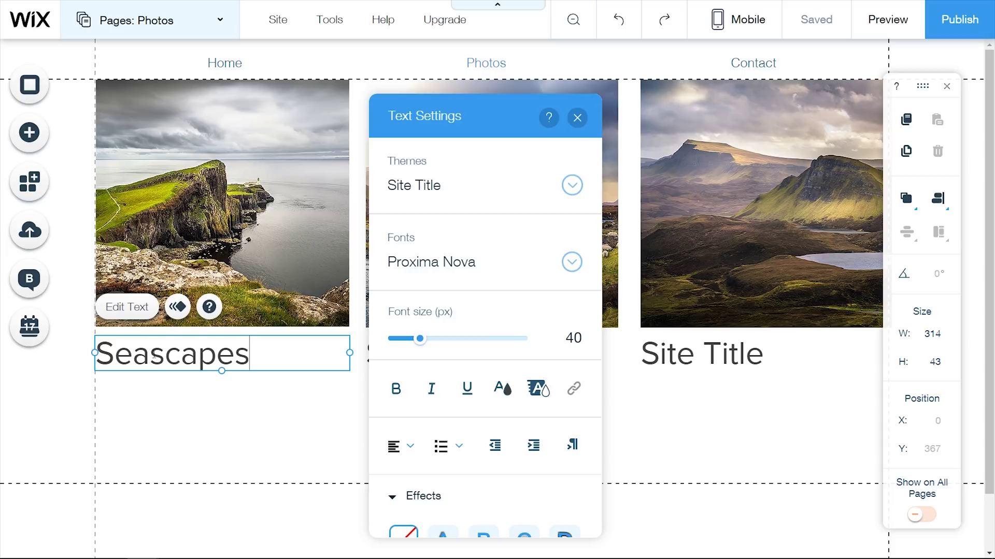
{"action": "double_click", "coordinate": [368, 354]}
{"action": "type", "text": "Mountains"}
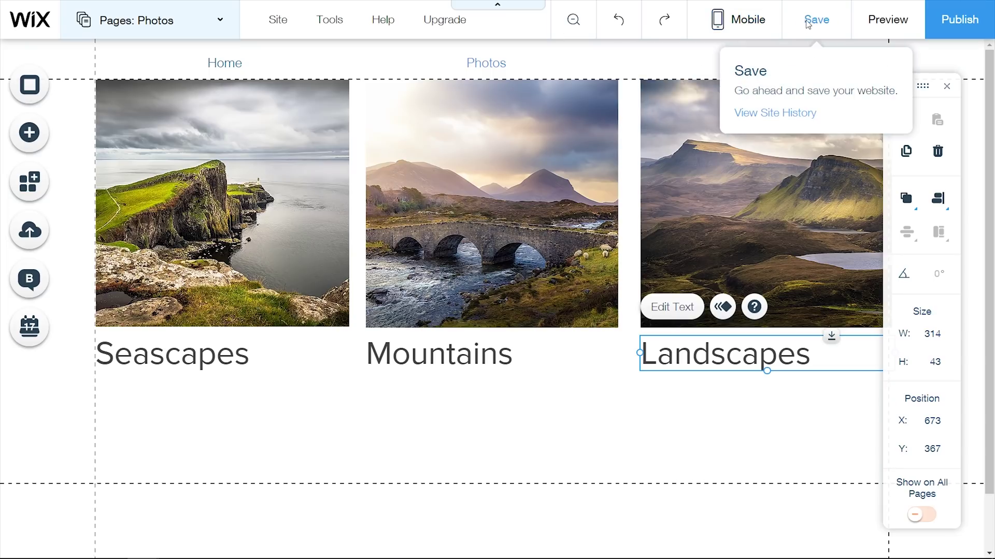
{"action": "left_click", "coordinate": [807, 24]}
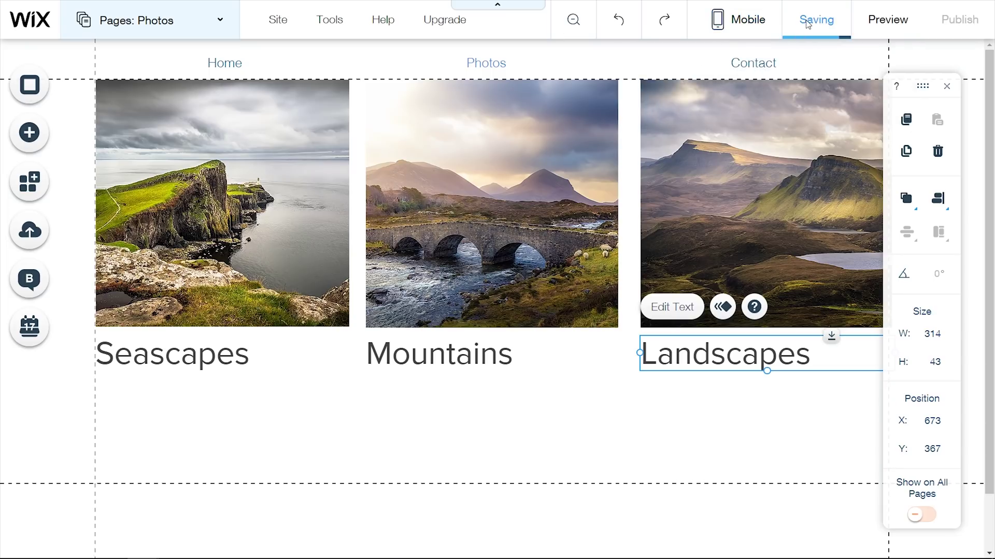
Add a new page to the site and name it Landscapes
{"action": "left_click", "coordinate": [229, 27]}
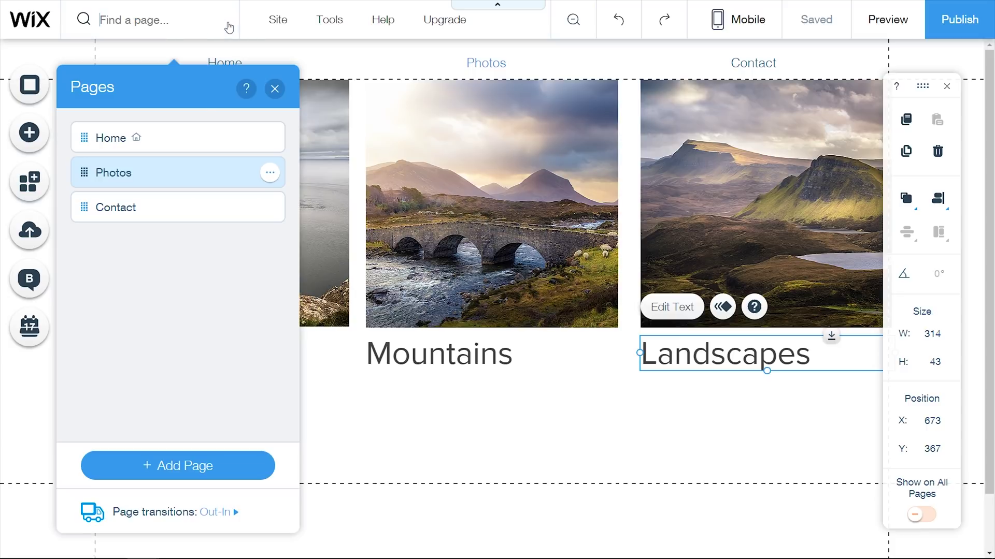
{"action": "left_click", "coordinate": [174, 472]}
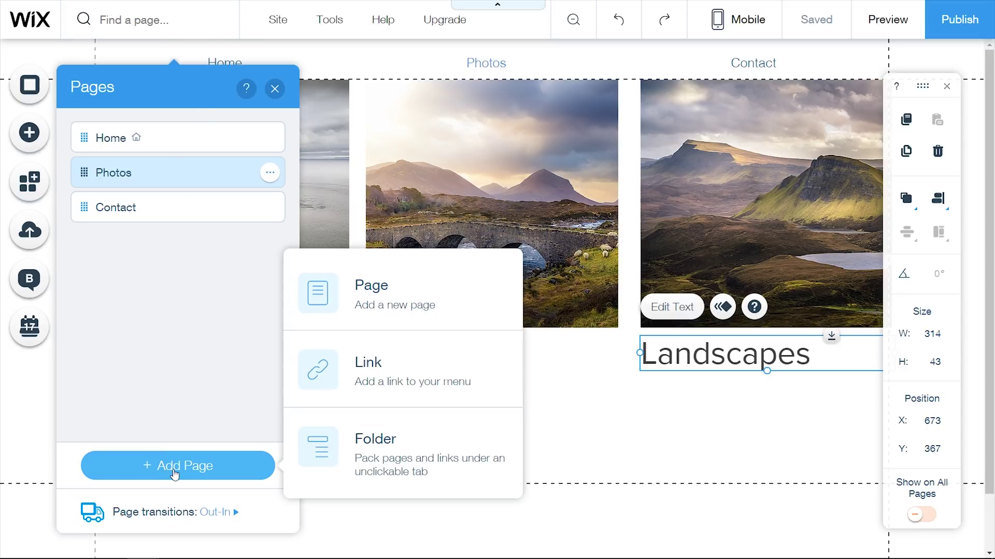
{"action": "left_click", "coordinate": [391, 311]}
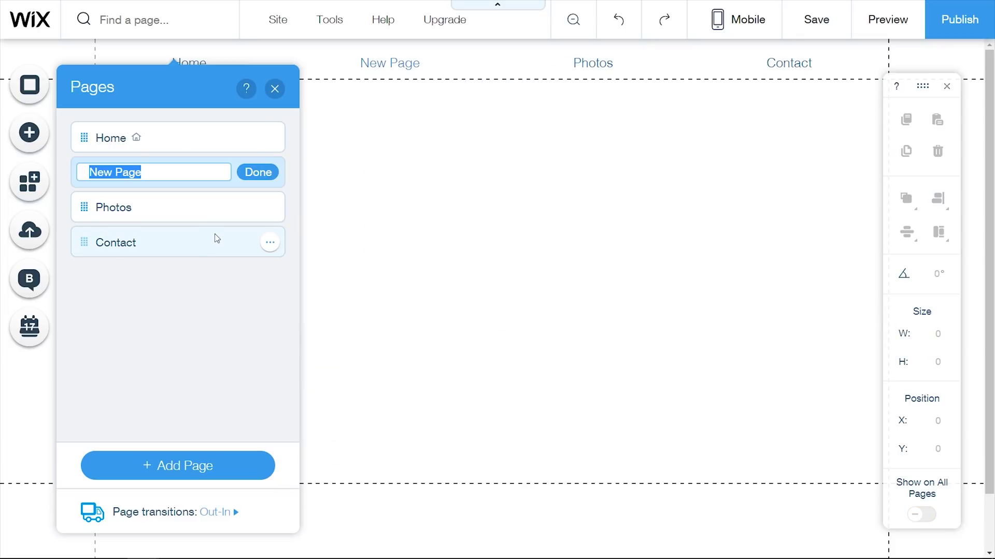
{"action": "type", "text": "L"}
{"action": "key", "text": "BackSpace"}
{"action": "type", "text": "Landscapes"}
{"action": "left_click", "coordinate": [245, 173]}
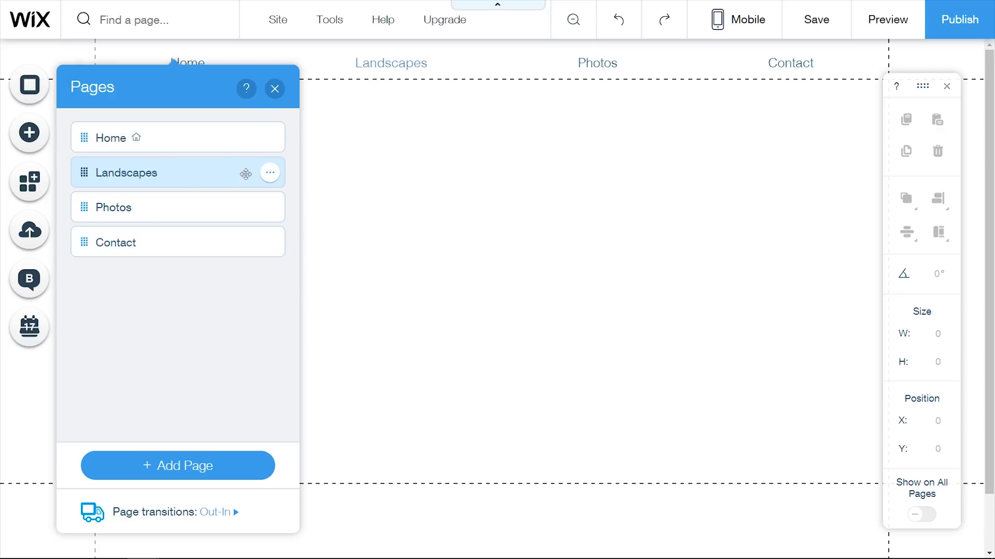
Make Landscapes a subpage and place it under the Photos page
{"action": "left_click", "coordinate": [269, 174]}
{"action": "left_click", "coordinate": [324, 378]}
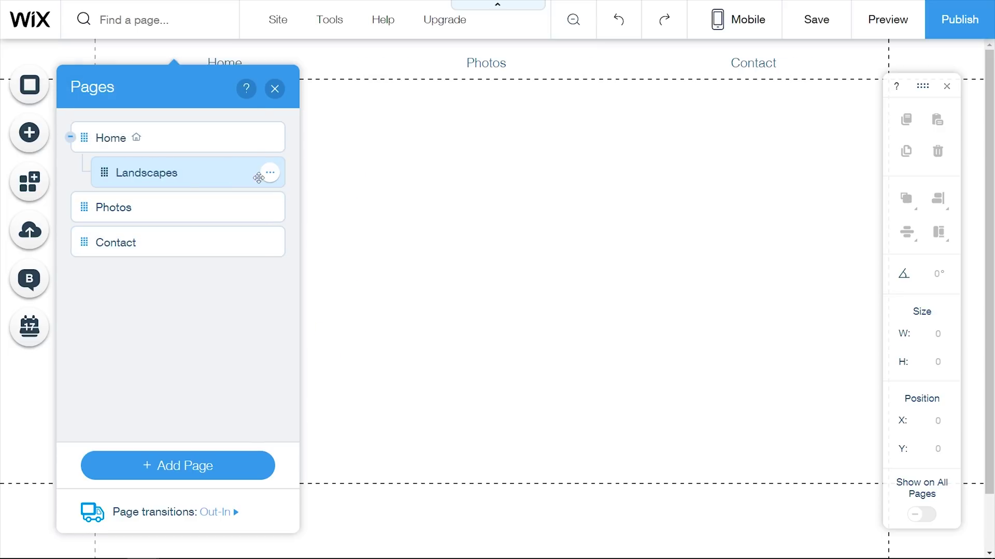
{"action": "left_click_drag", "start_coordinate": [177, 167], "coordinate": [178, 207]}
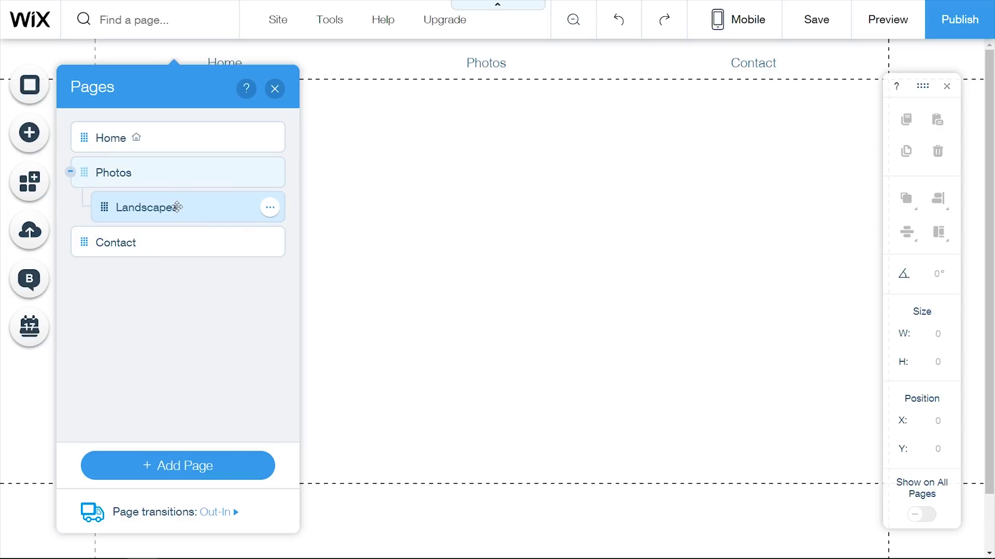
{"action": "left_click", "coordinate": [339, 199]}
Add a gallery about 980 pixels wide to the Landscapes page, directly below the header at X 0, Y 50
{"action": "left_click", "coordinate": [51, 139]}
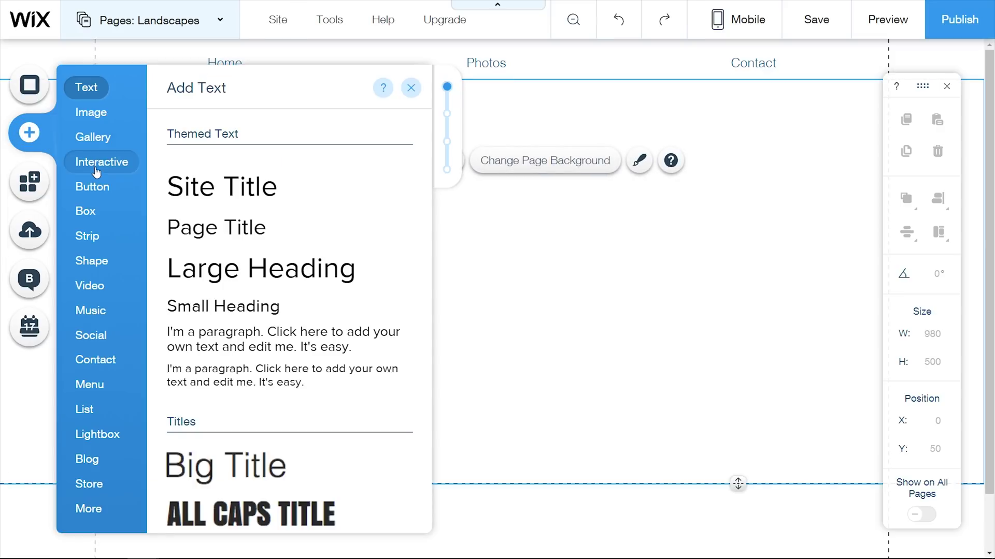
{"action": "mouse_move", "coordinate": [111, 138]}
{"action": "scroll", "coordinate": [255, 201], "scroll_direction": "down", "scroll_amount": 1}
{"action": "left_click_drag", "start_coordinate": [255, 201], "coordinate": [561, 258]}
{"action": "left_click_drag", "start_coordinate": [275, 262], "coordinate": [342, 158]}
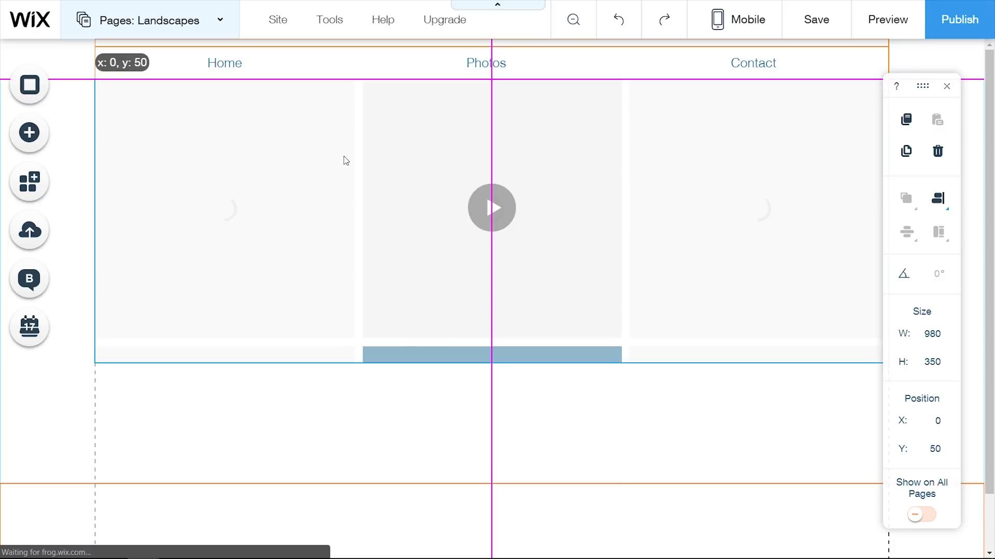
Replace the gallery's sample media with five photos: forest path, mountain valley, shipwreck, lake hillside and stone bridge
{"action": "double_click", "coordinate": [342, 158]}
{"action": "left_click", "coordinate": [349, 248]}
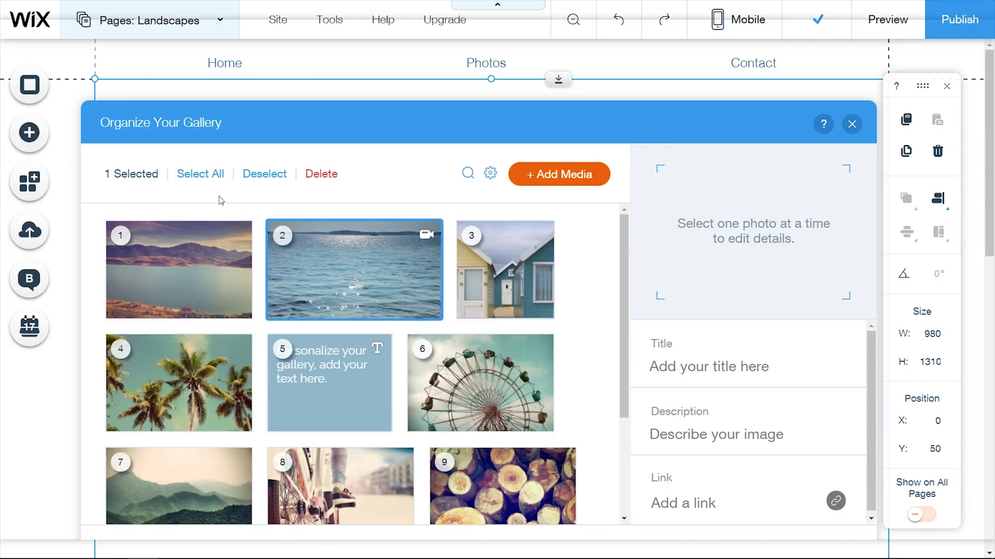
{"action": "left_click", "coordinate": [207, 175]}
{"action": "left_click", "coordinate": [261, 174]}
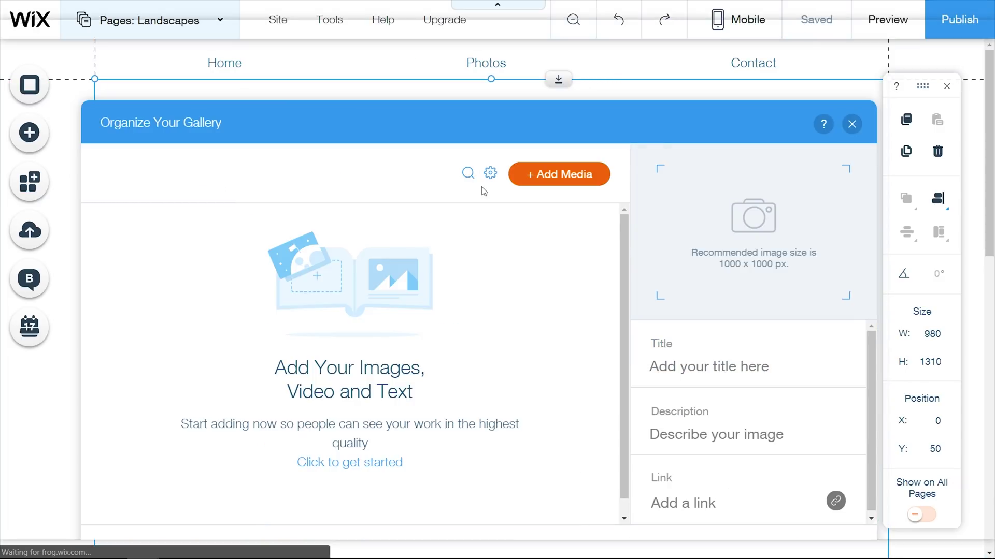
{"action": "left_click", "coordinate": [852, 124]}
Duplicate the Landscapes page as Mountains and Seascapes, and order the subpages under Photos as Seascapes, Mountains, Landscapes
{"action": "left_click", "coordinate": [150, 20]}
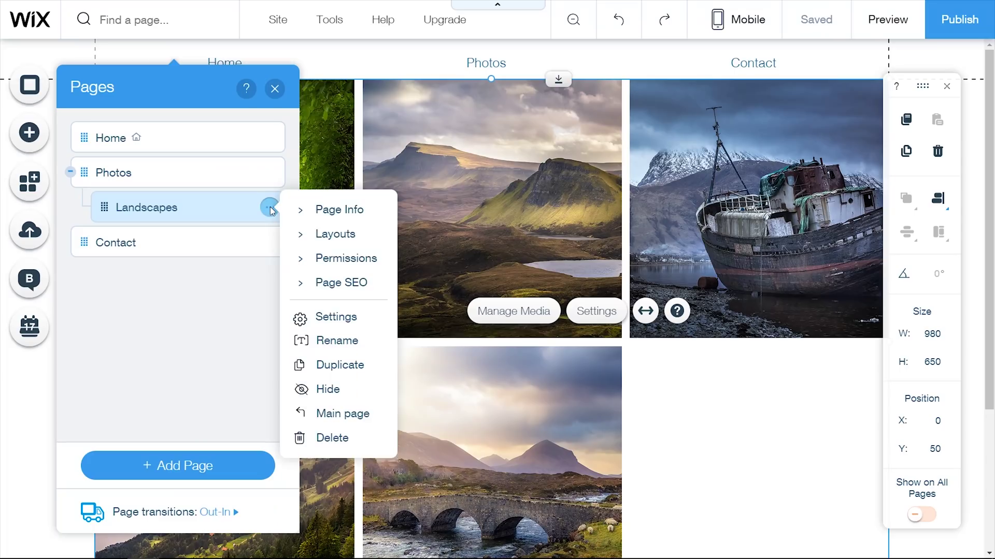
{"action": "left_click", "coordinate": [347, 363]}
{"action": "type", "text": "Mountains"}
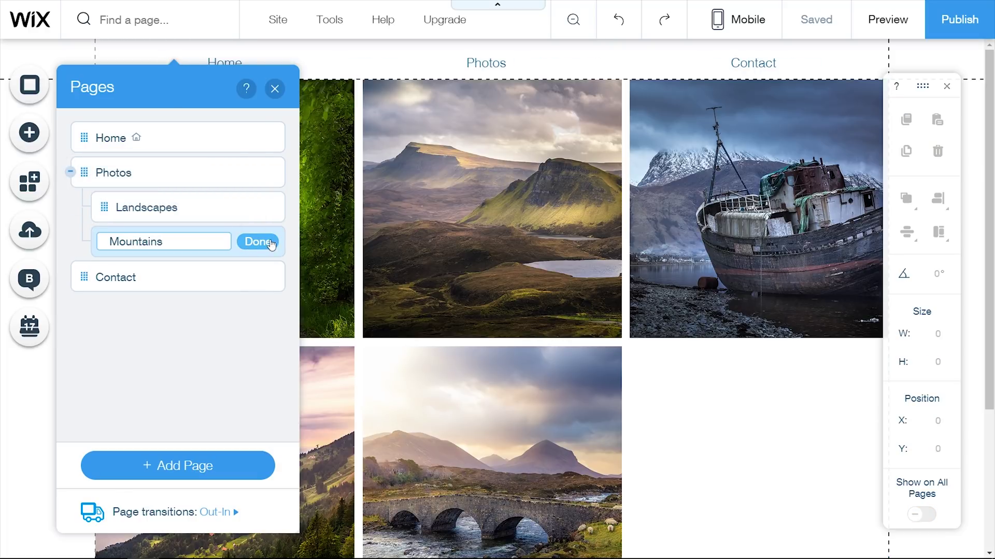
{"action": "left_click", "coordinate": [275, 212]}
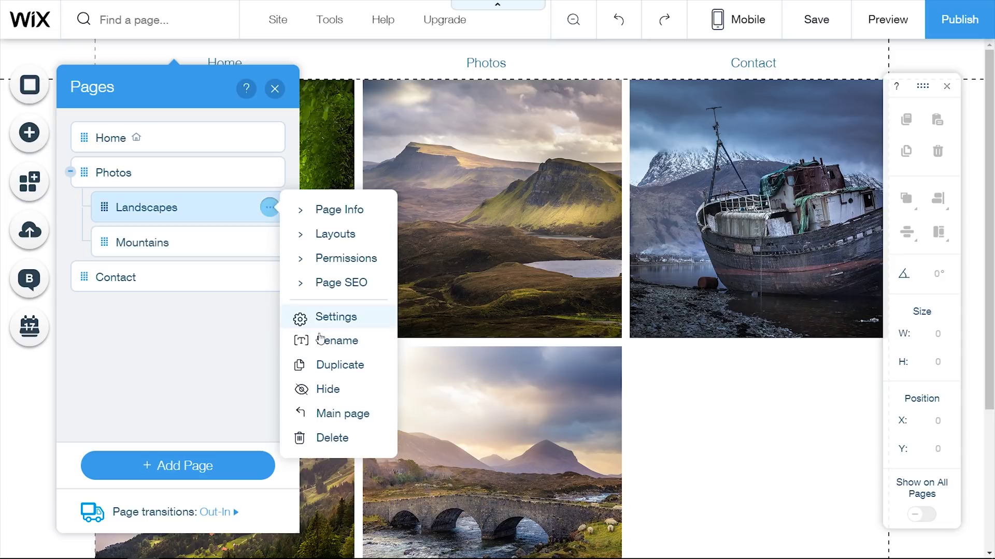
{"action": "left_click", "coordinate": [322, 362]}
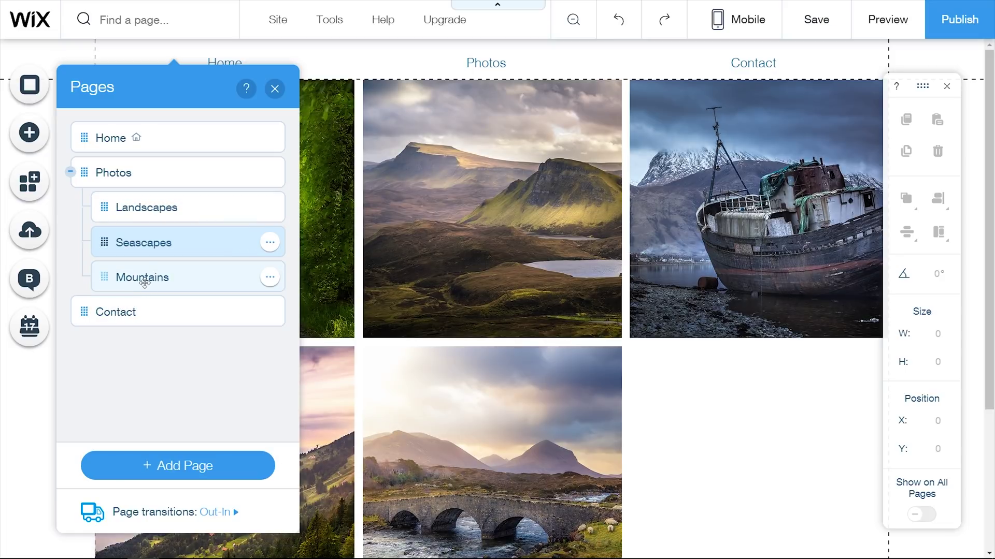
{"action": "left_click_drag", "start_coordinate": [162, 246], "coordinate": [163, 213]}
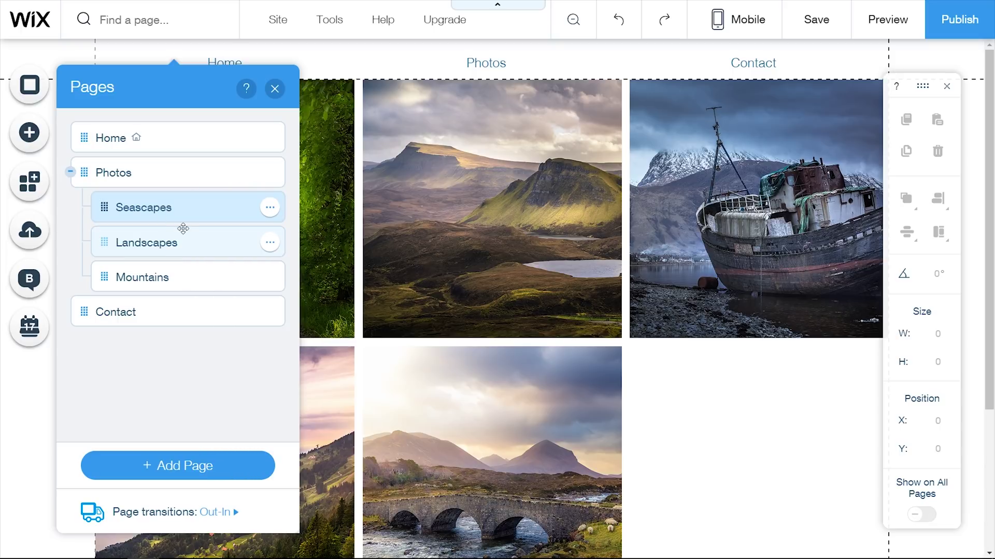
{"action": "mouse_move", "coordinate": [176, 248]}
{"action": "left_mouse_down"}
{"action": "mouse_move", "coordinate": [171, 283]}
{"action": "mouse_move", "coordinate": [174, 253]}
{"action": "left_mouse_up"}
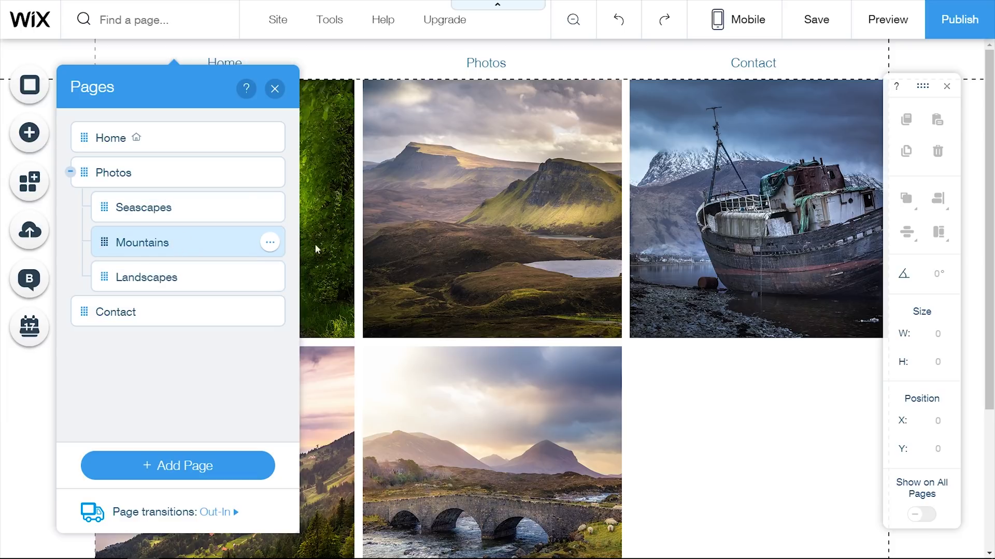
Add the green valley, coastal cliff, road, stone bridge and lake hillside photos to the Mountains page's gallery
{"action": "left_click", "coordinate": [466, 206]}
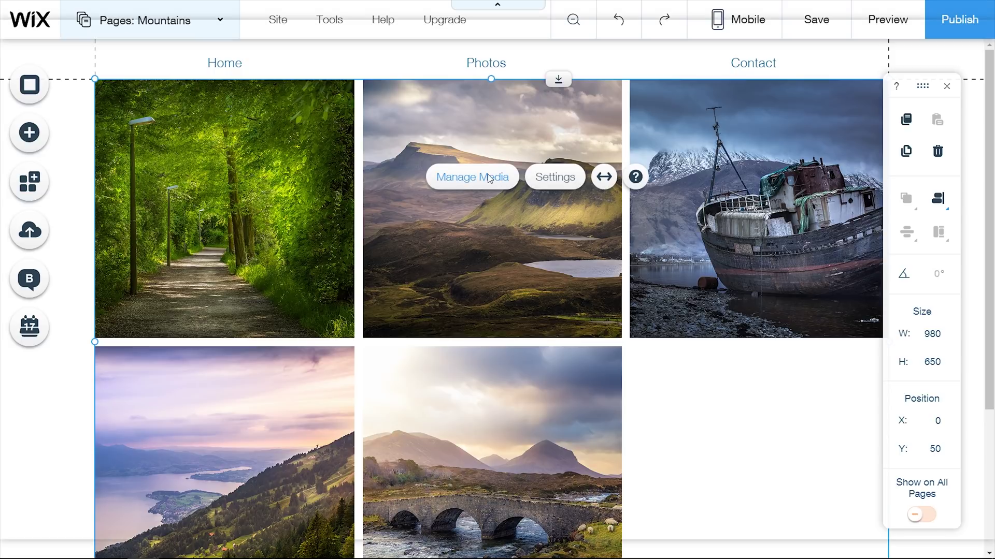
{"action": "left_click", "coordinate": [504, 182]}
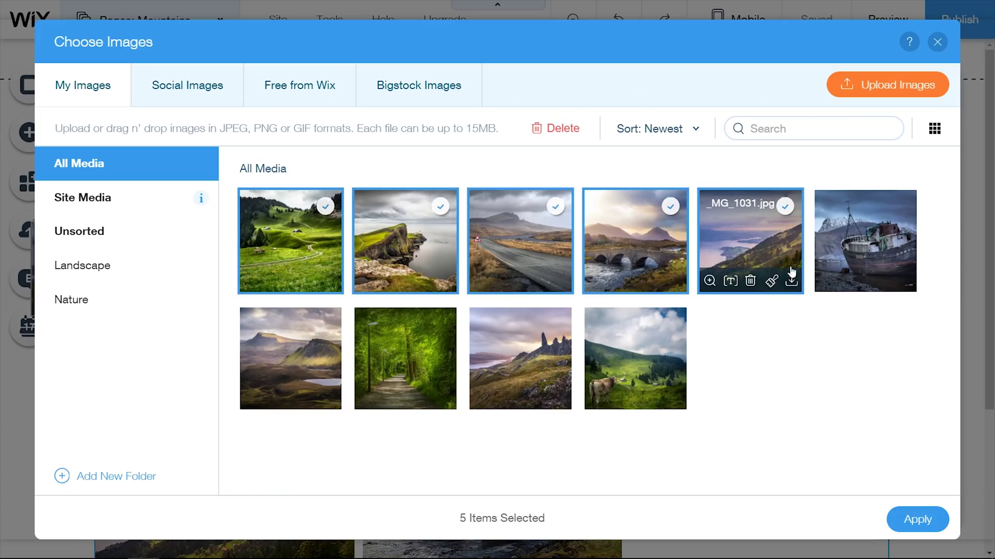
{"action": "left_click", "coordinate": [917, 520]}
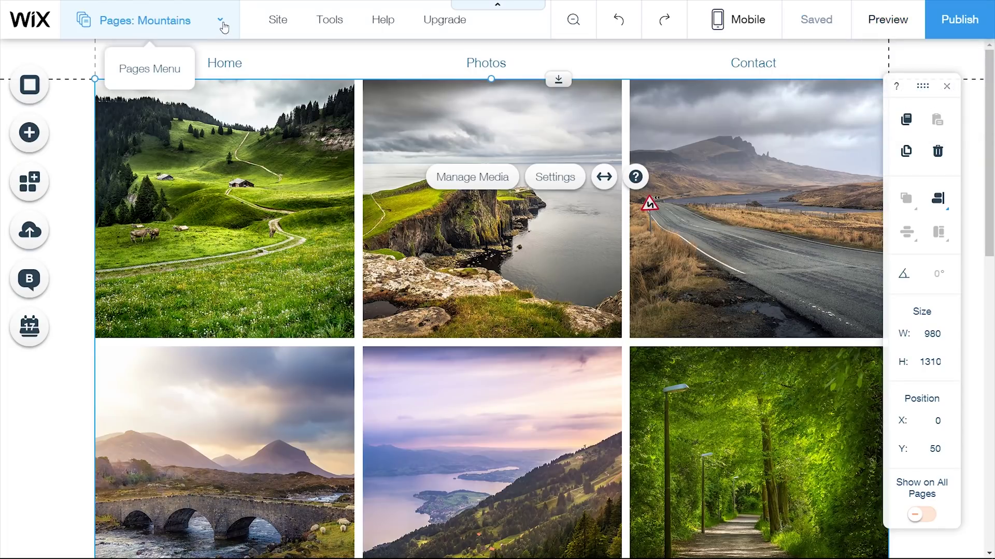
Replace the Landscapes page's gallery photos with the lake hillside, shipwreck, mountain valley, forest path, rock pinnacles and cow pasture images
{"action": "left_click", "coordinate": [224, 27]}
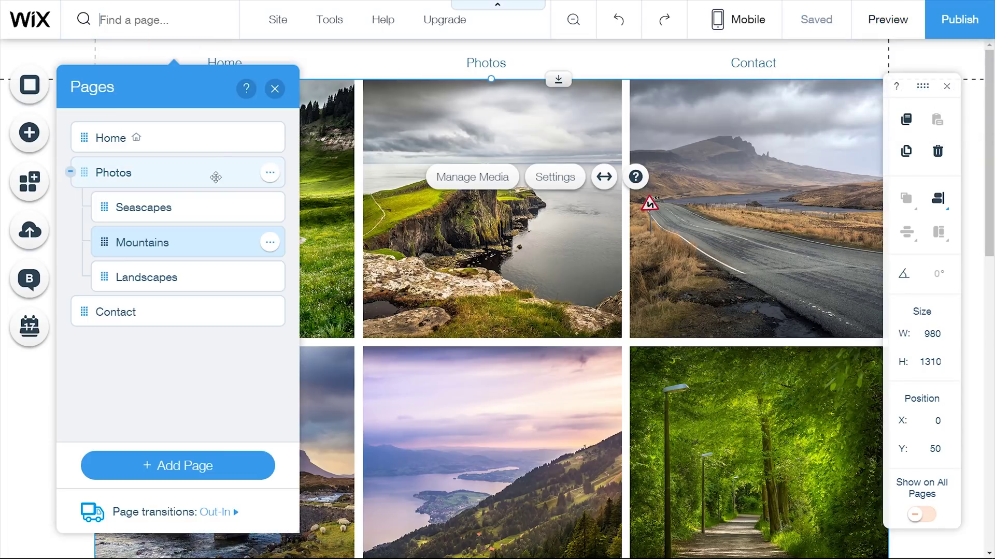
{"action": "left_click", "coordinate": [171, 272]}
{"action": "left_click", "coordinate": [646, 172]}
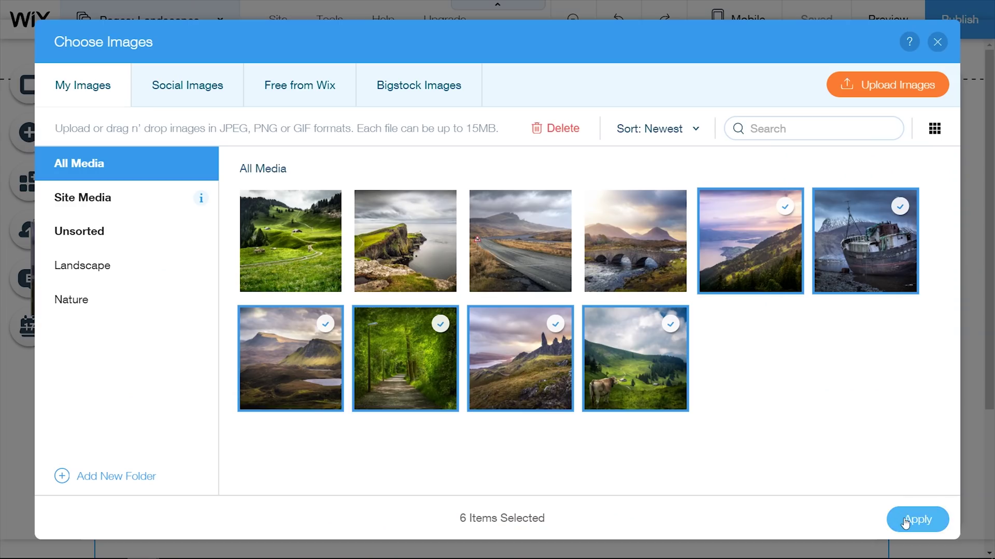
{"action": "left_click", "coordinate": [906, 522]}
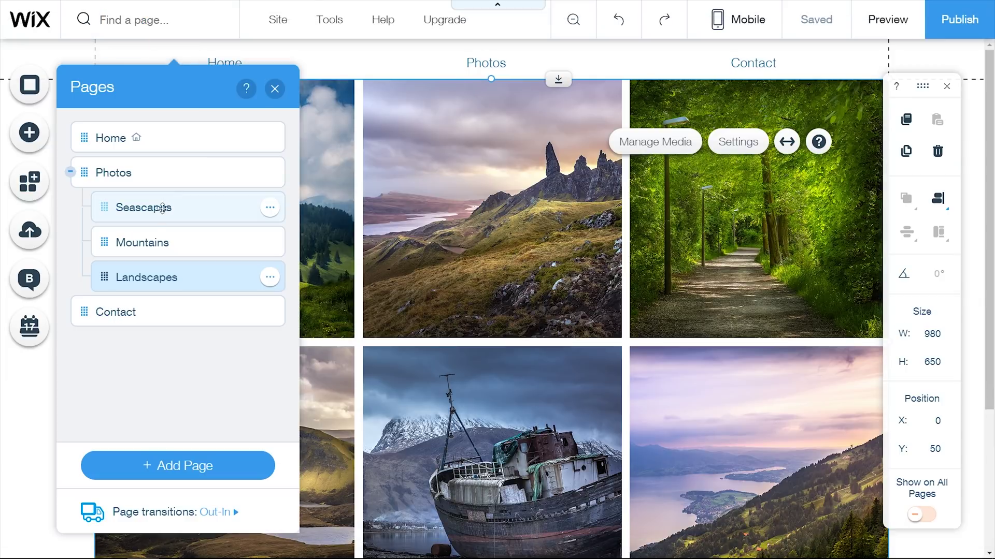
Review the galleries on the Seascapes, Mountains and Landscapes subpages
{"action": "left_click", "coordinate": [150, 239]}
{"action": "left_click", "coordinate": [153, 220]}
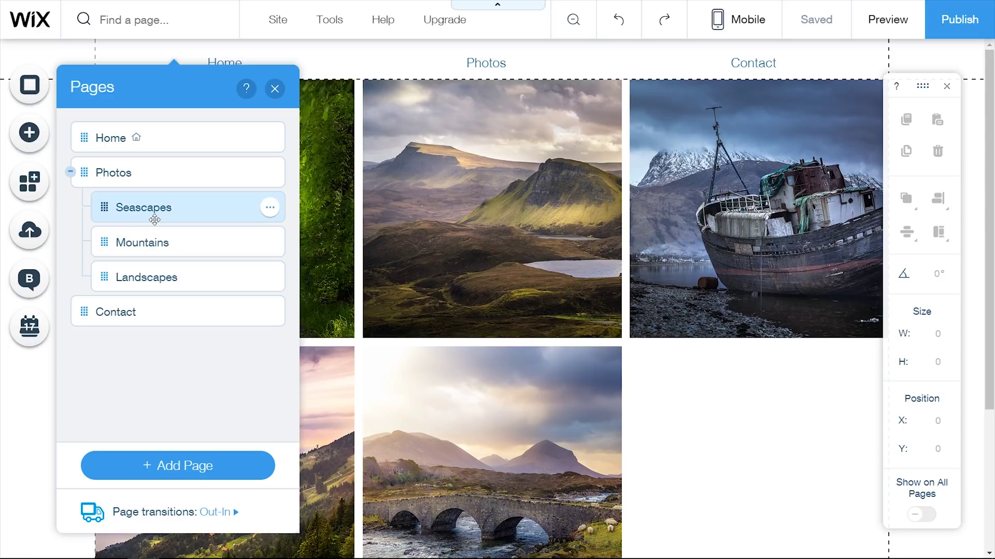
{"action": "left_click", "coordinate": [162, 245]}
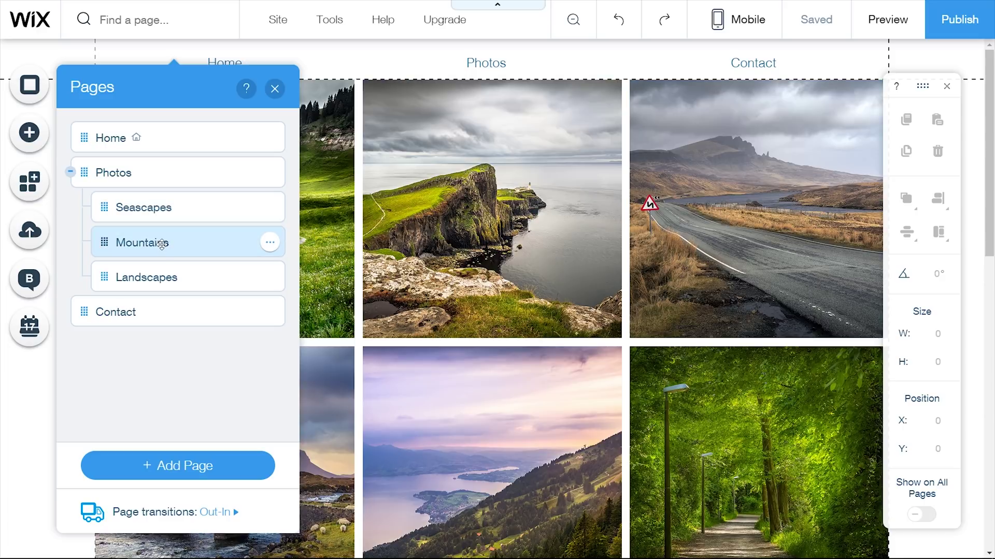
{"action": "left_click", "coordinate": [159, 280]}
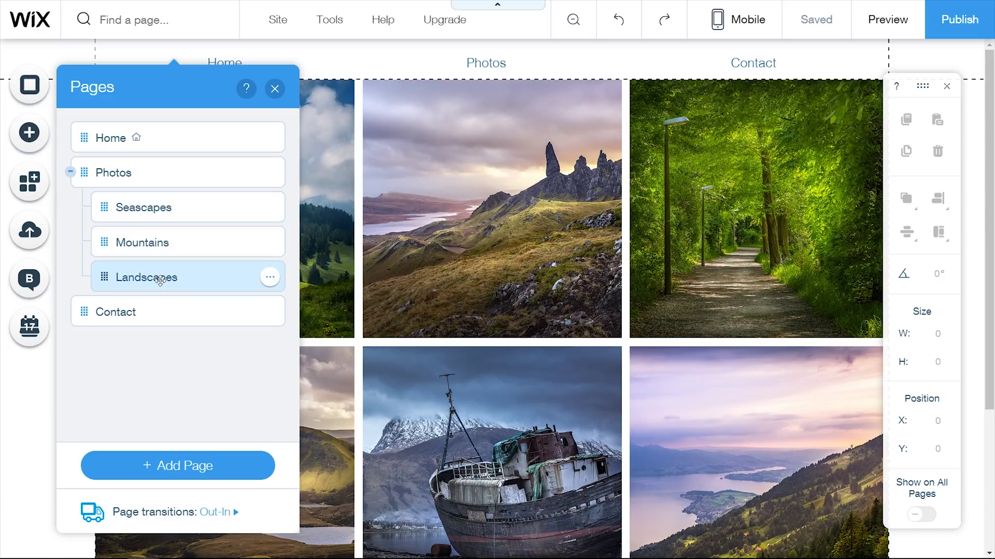
{"action": "left_click", "coordinate": [155, 209]}
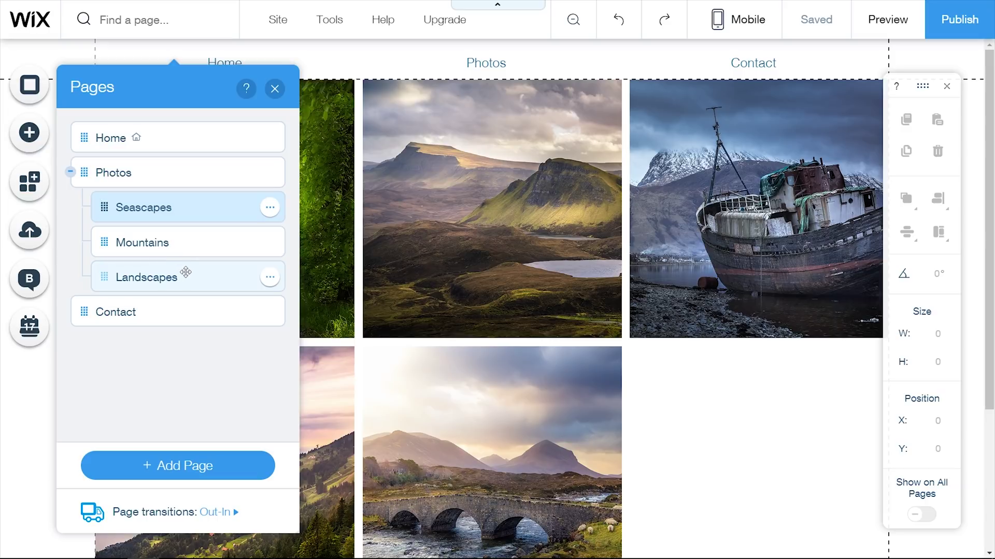
{"action": "left_click", "coordinate": [185, 252]}
{"action": "left_click", "coordinate": [179, 270]}
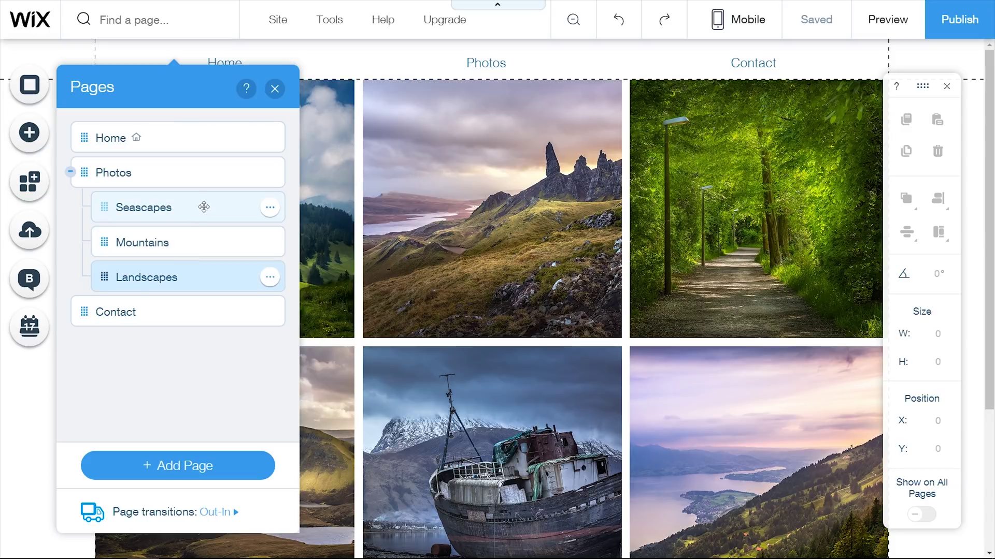
Link the Seascapes photo on the Photos page to the Seascapes page, with a link opening when the image is clicked
{"action": "left_click", "coordinate": [202, 186]}
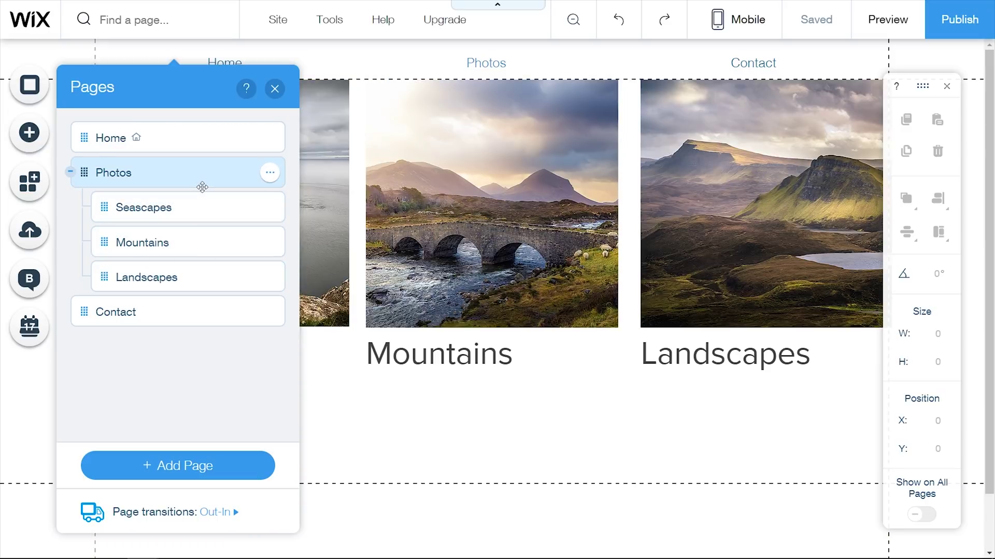
{"action": "left_click", "coordinate": [275, 88]}
{"action": "left_click", "coordinate": [246, 116]}
{"action": "left_click", "coordinate": [206, 354]}
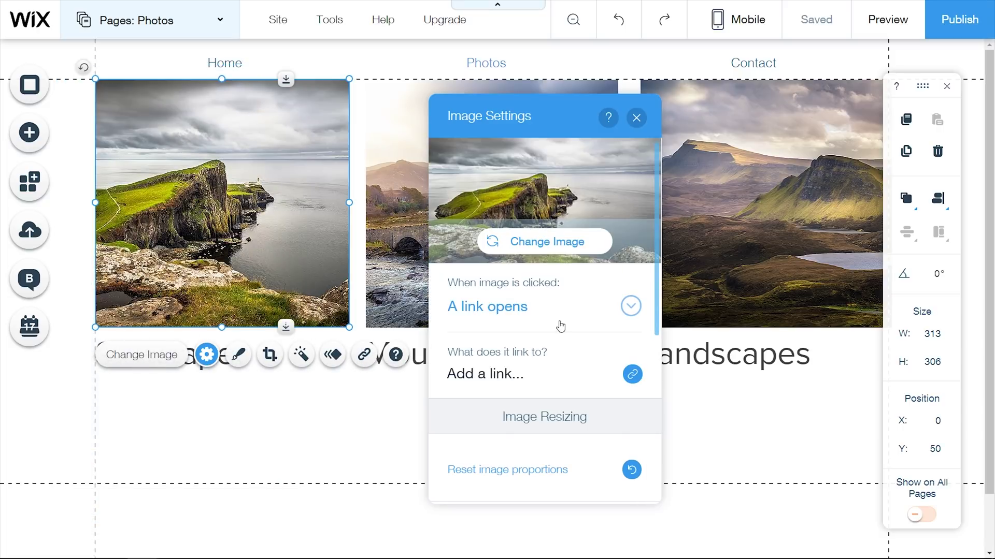
{"action": "left_click", "coordinate": [474, 307]}
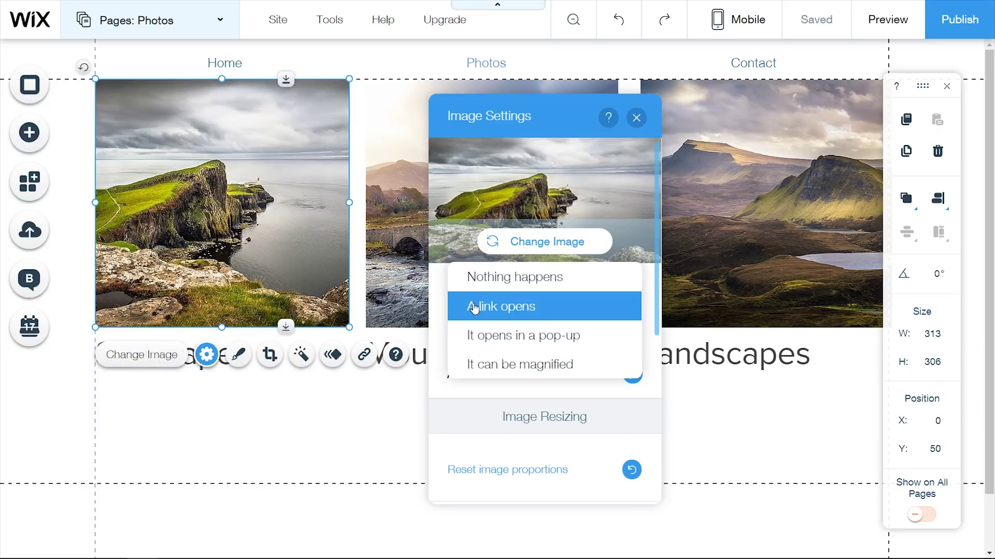
{"action": "left_click", "coordinate": [475, 308]}
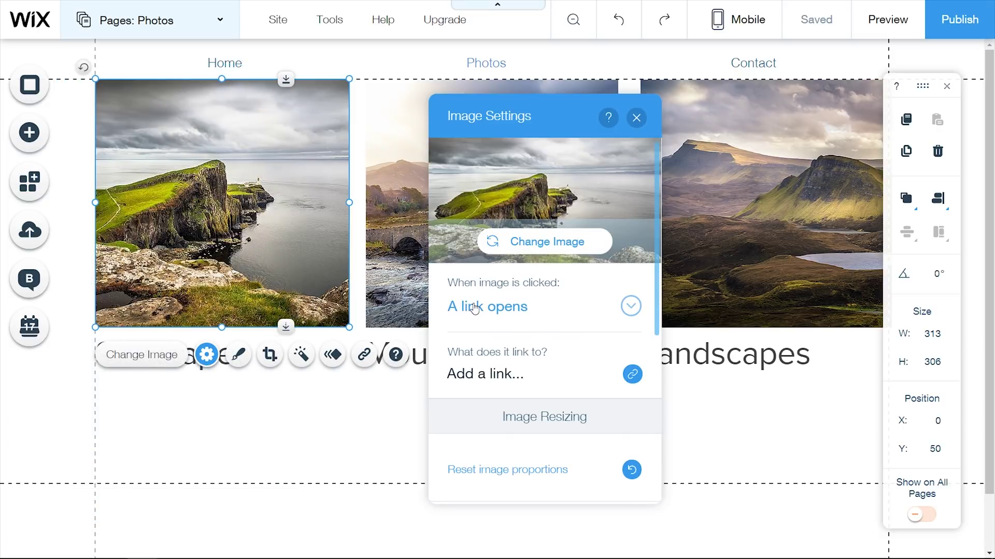
{"action": "left_click", "coordinate": [502, 381]}
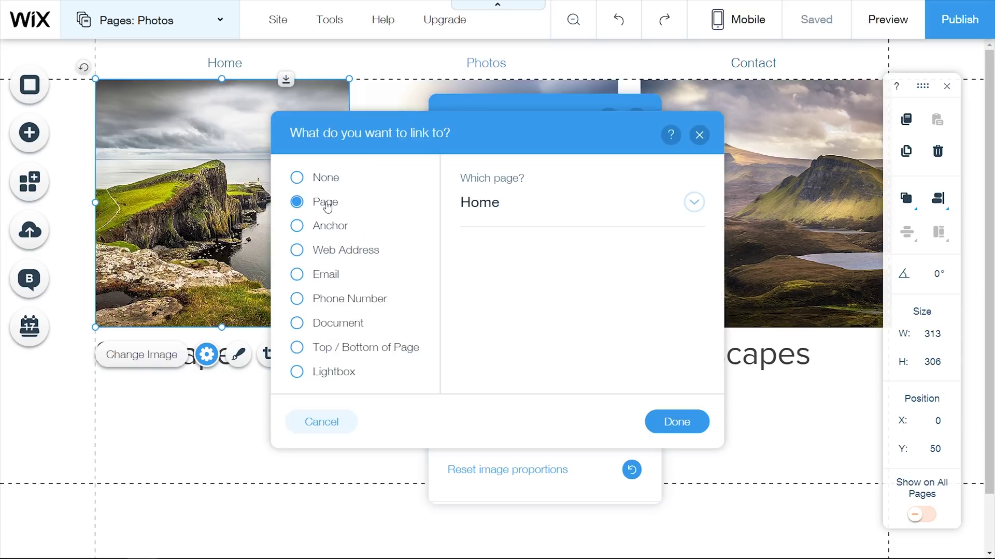
{"action": "left_click", "coordinate": [496, 208]}
{"action": "left_click", "coordinate": [480, 306]}
{"action": "left_click", "coordinate": [677, 422]}
Link the Mountains and Landscapes photos on the Photos page to the pages of the same names
{"action": "left_click", "coordinate": [396, 257]}
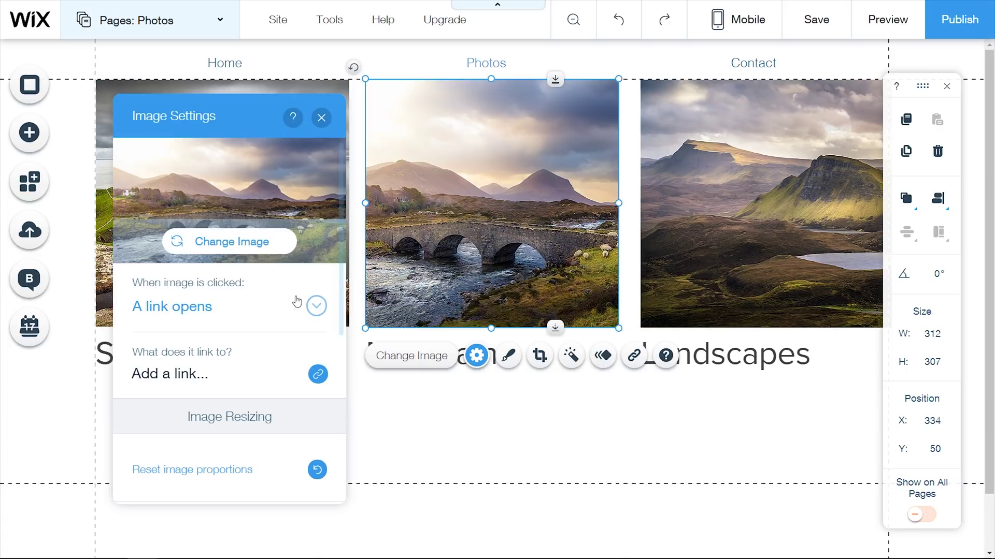
{"action": "left_click", "coordinate": [242, 384]}
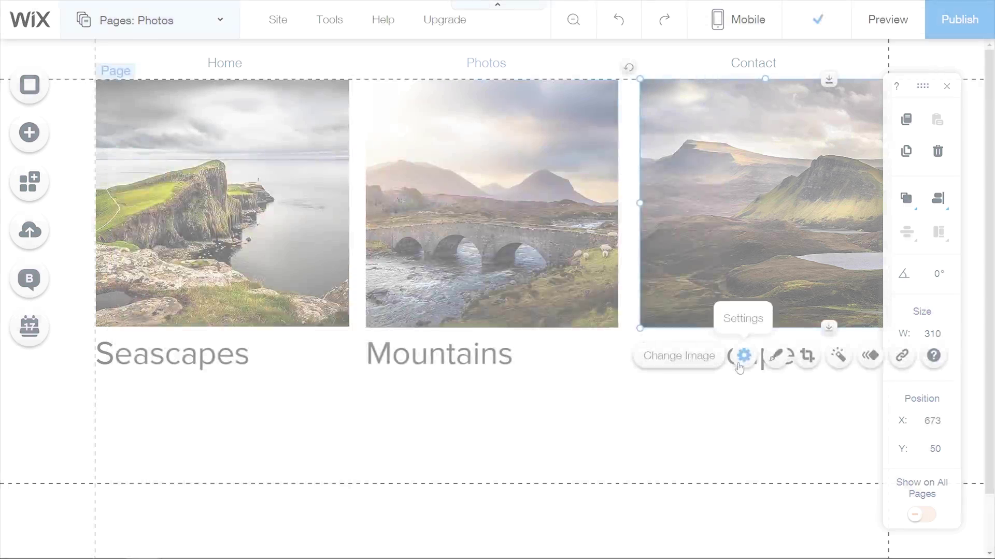
{"action": "left_click", "coordinate": [744, 355]}
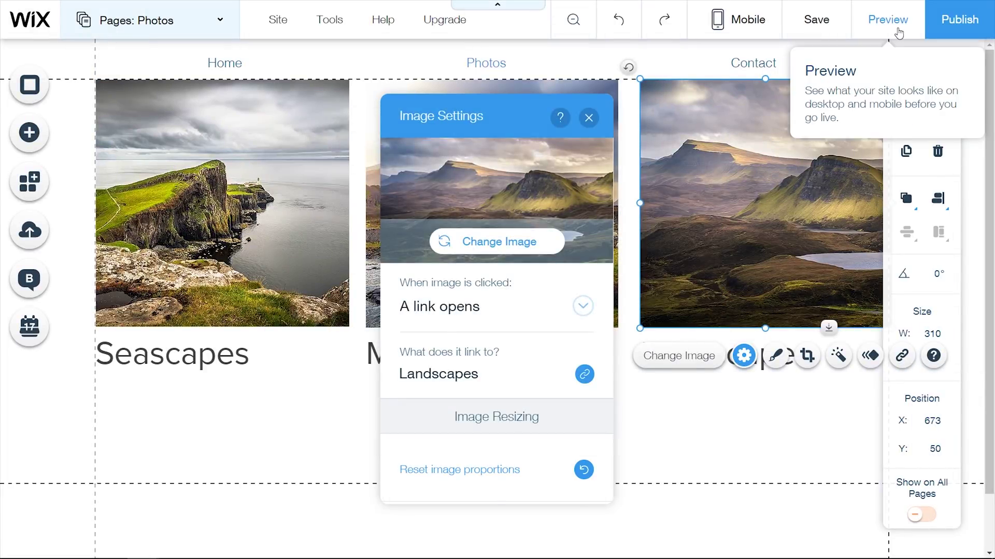
Preview the site, follow the Seascapes photo to its gallery and browse the enlarged images
{"action": "left_click", "coordinate": [887, 19]}
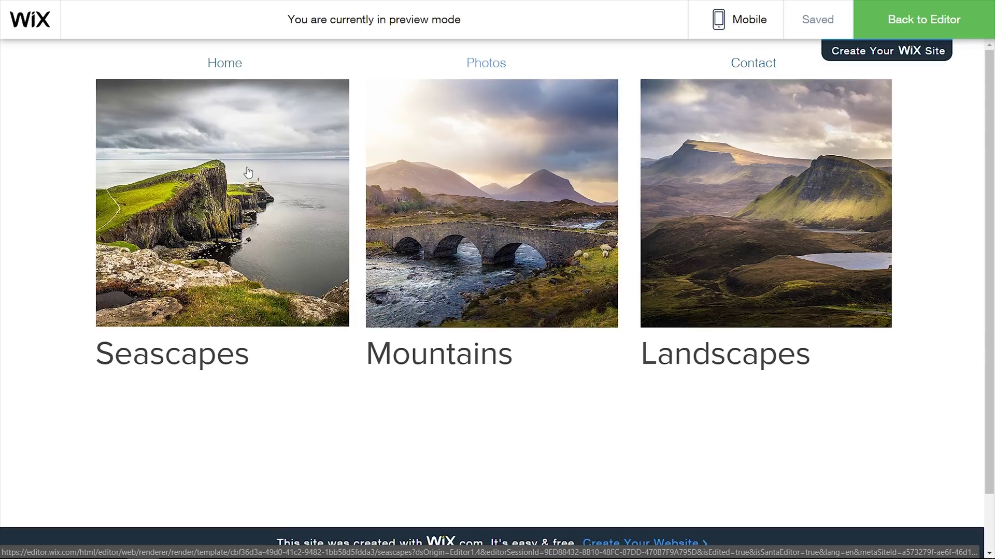
{"action": "left_click", "coordinate": [248, 172]}
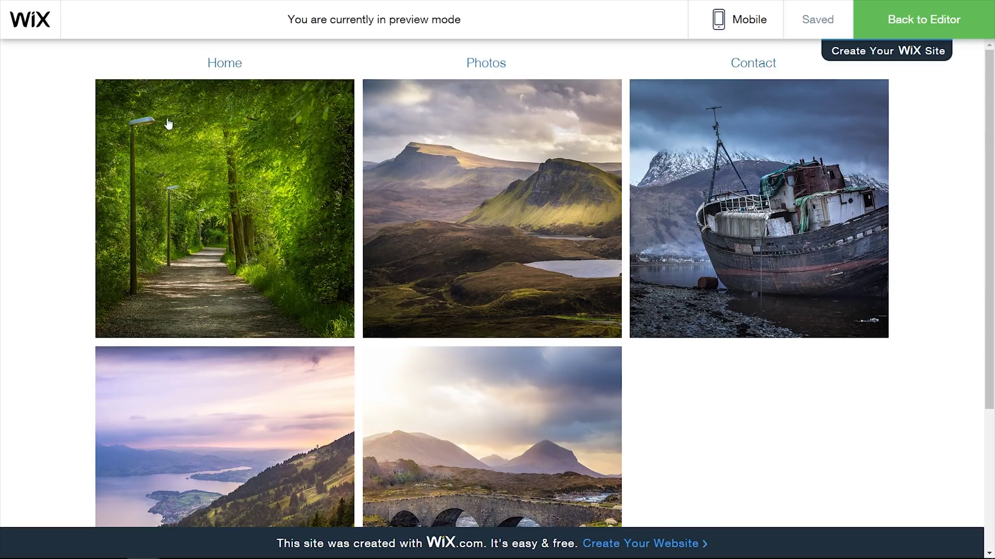
{"action": "left_click", "coordinate": [318, 100]}
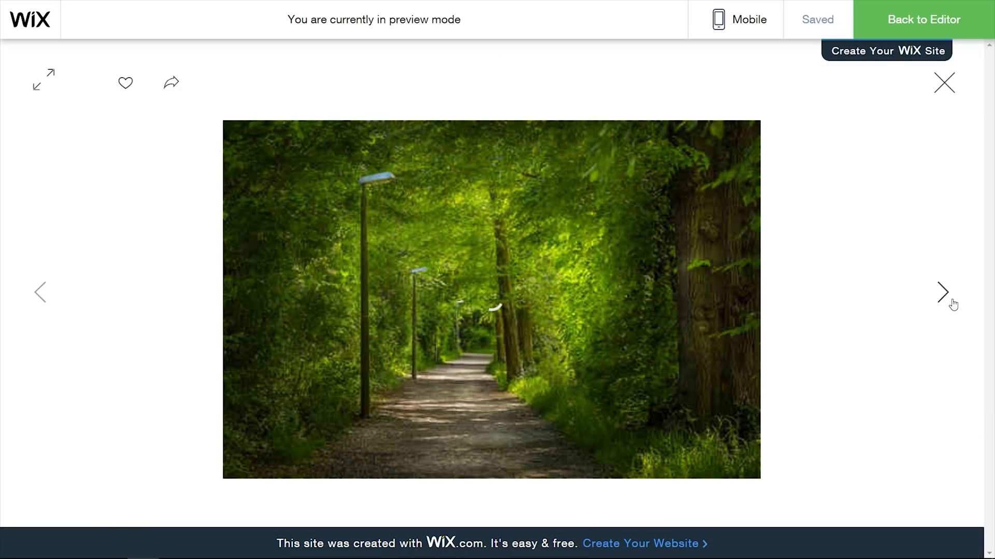
{"action": "left_click", "coordinate": [954, 303]}
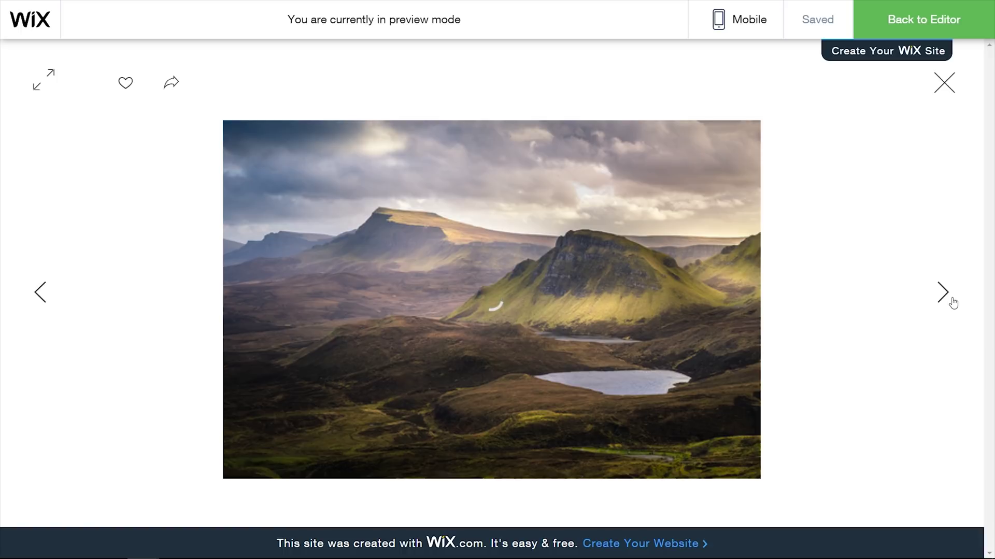
{"action": "left_click", "coordinate": [945, 88]}
Test the Photos submenu entries and the linked category photos by visiting the Mountains and Landscapes galleries in the preview
{"action": "mouse_move", "coordinate": [559, 60]}
{"action": "left_click", "coordinate": [521, 72]}
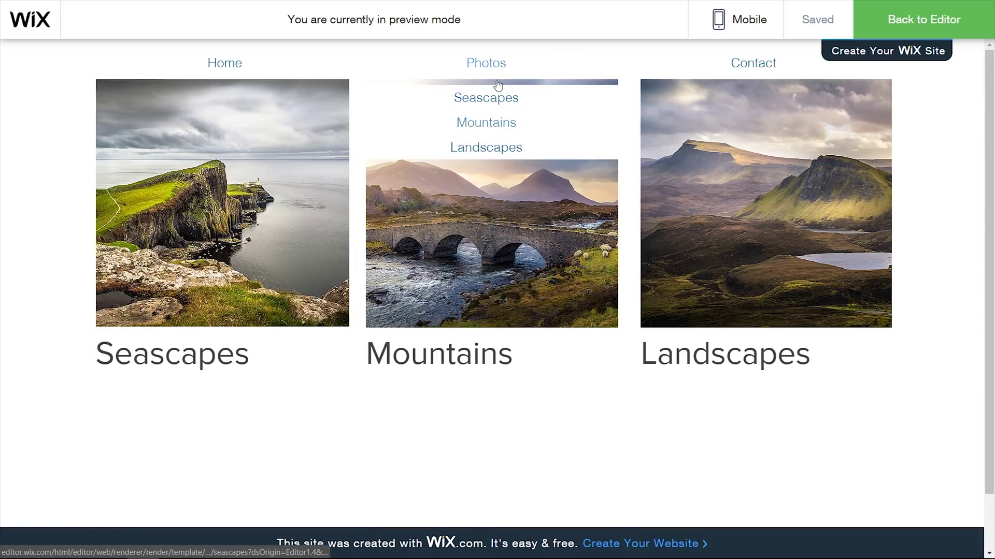
{"action": "left_click", "coordinate": [492, 129]}
{"action": "left_click", "coordinate": [473, 149]}
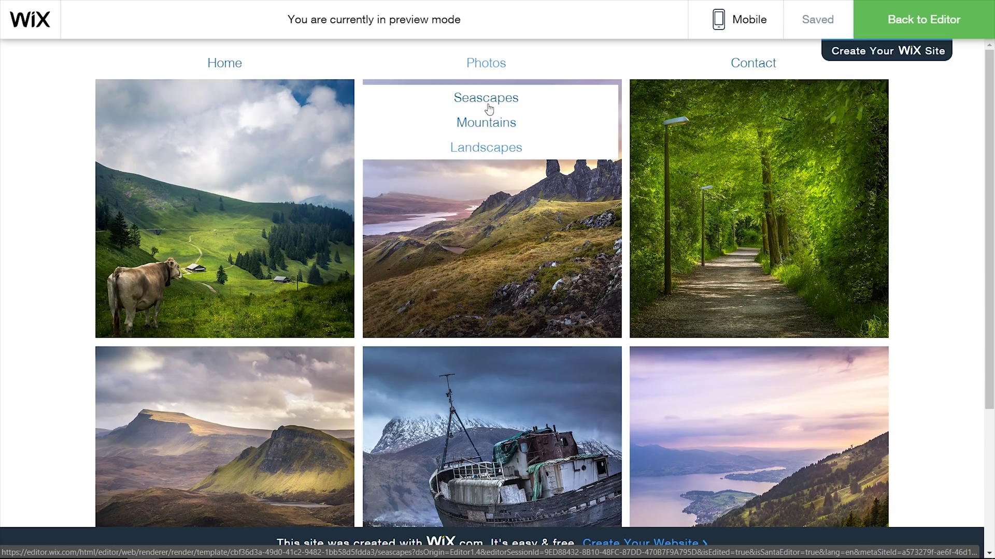
{"action": "left_click", "coordinate": [490, 58]}
{"action": "left_click", "coordinate": [550, 379]}
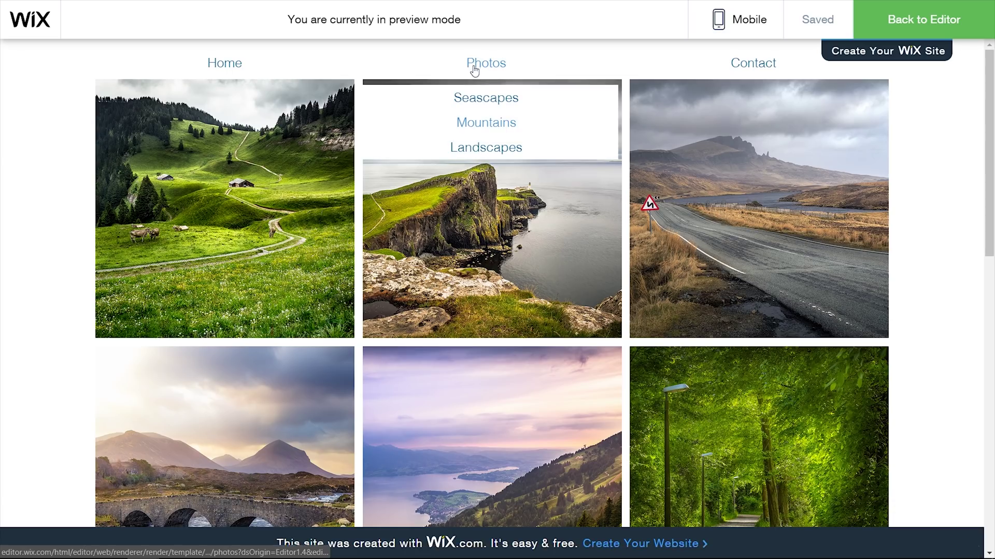
{"action": "left_click", "coordinate": [474, 69]}
{"action": "left_click", "coordinate": [741, 226]}
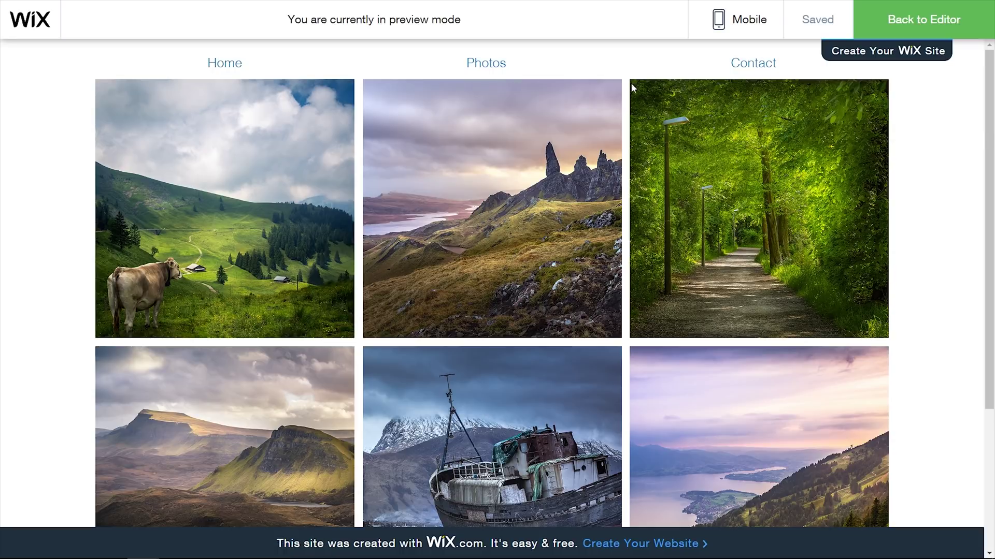
{"action": "left_click", "coordinate": [495, 68]}
Check the Home page's gallery with an enlarged photo, and visit the Photos and Contact pages in the preview
{"action": "left_click", "coordinate": [238, 67]}
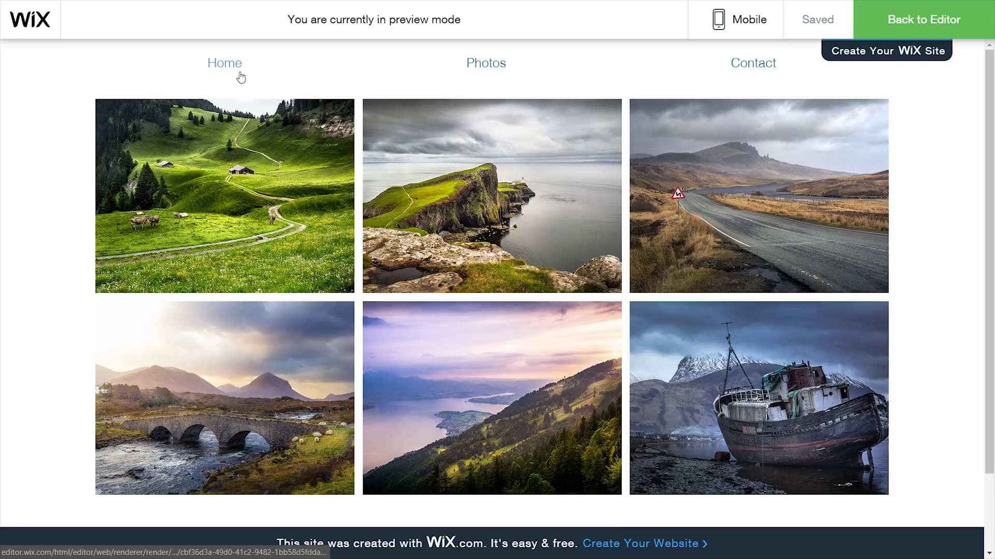
{"action": "left_click", "coordinate": [153, 180]}
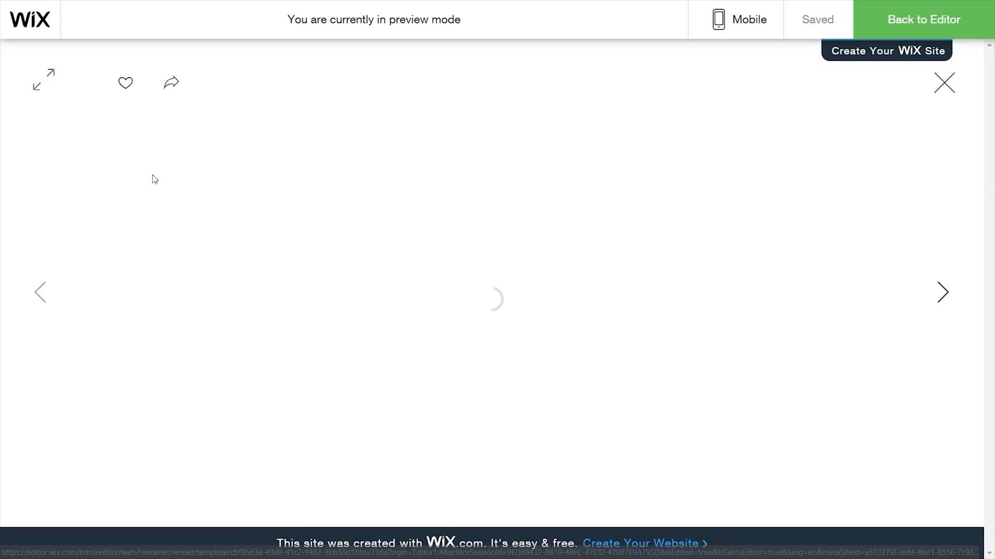
{"action": "left_click", "coordinate": [945, 83]}
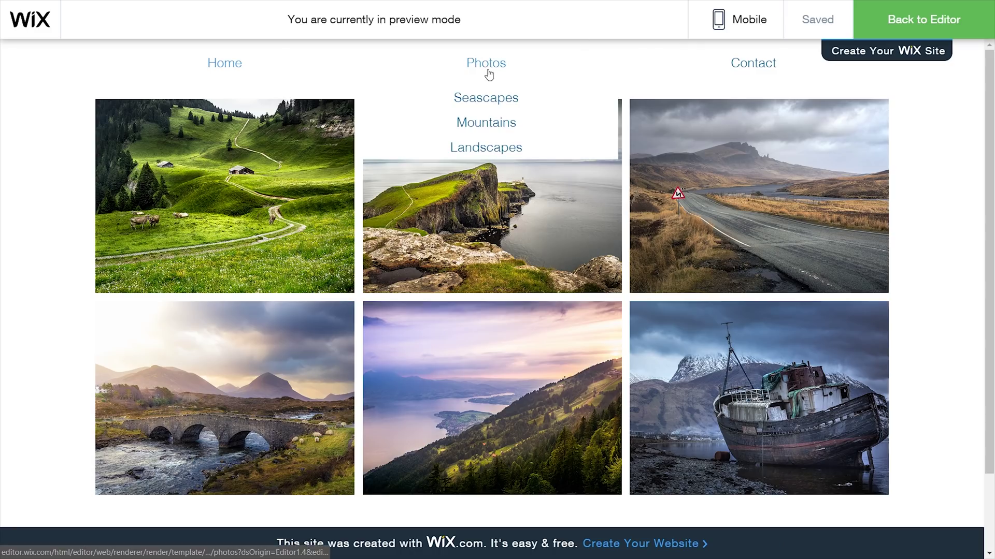
{"action": "left_click", "coordinate": [486, 67]}
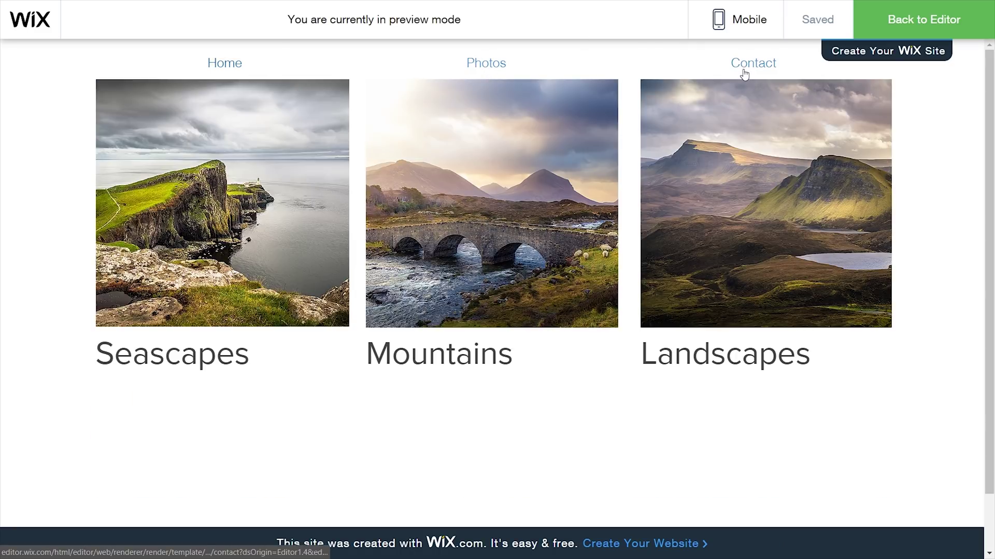
{"action": "left_click", "coordinate": [744, 72]}
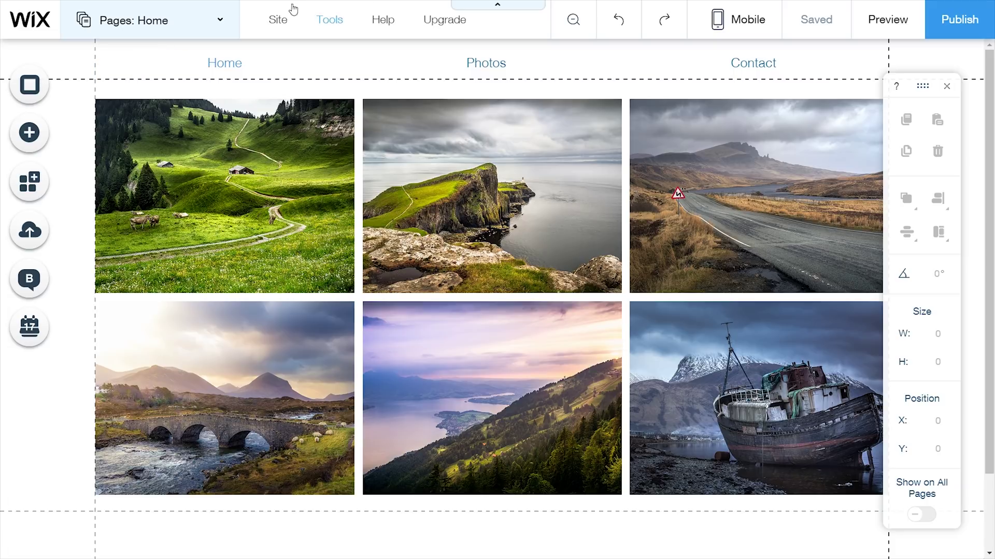
Add the green valley photo _MG_0990.jpg from the uploaded images to the Contact page
{"action": "left_click", "coordinate": [150, 20]}
{"action": "left_click", "coordinate": [166, 314]}
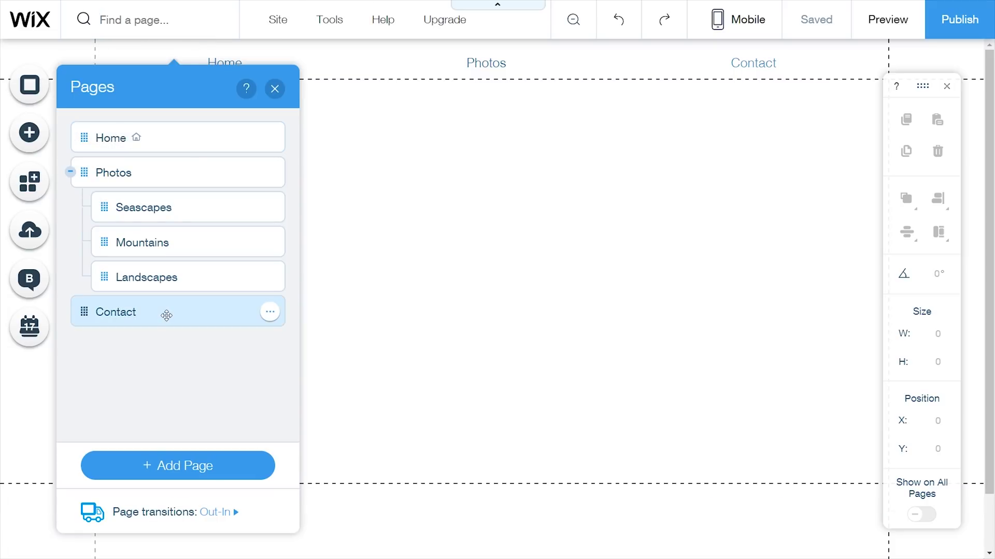
{"action": "left_click", "coordinate": [29, 133]}
{"action": "left_click", "coordinate": [91, 335]}
{"action": "left_click", "coordinate": [103, 112]}
{"action": "left_click", "coordinate": [319, 207]}
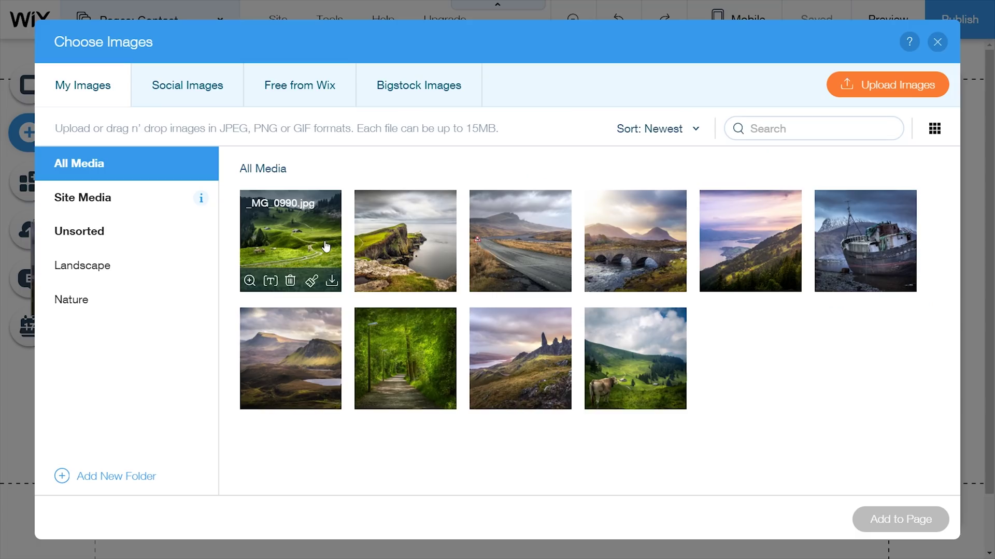
{"action": "left_click", "coordinate": [313, 254]}
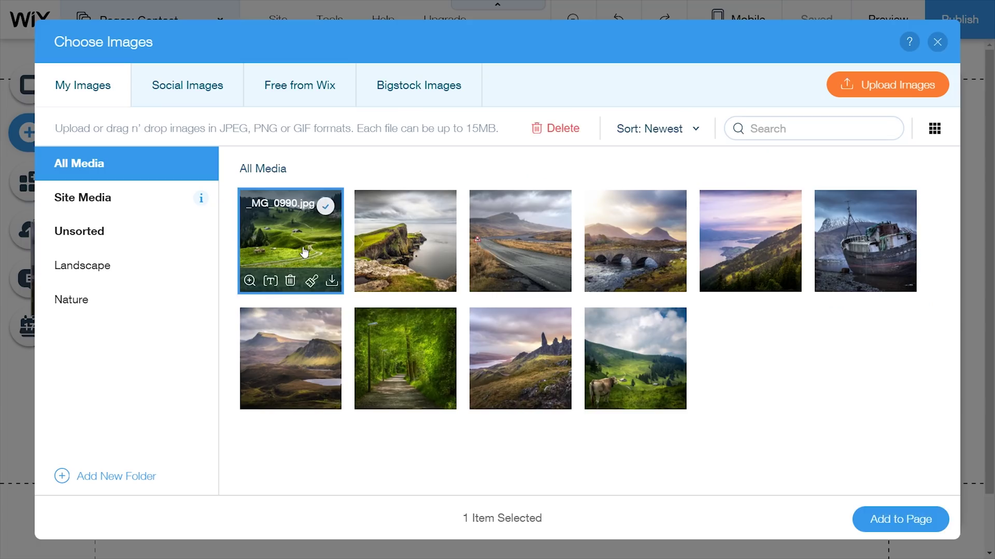
{"action": "left_click", "coordinate": [916, 516]}
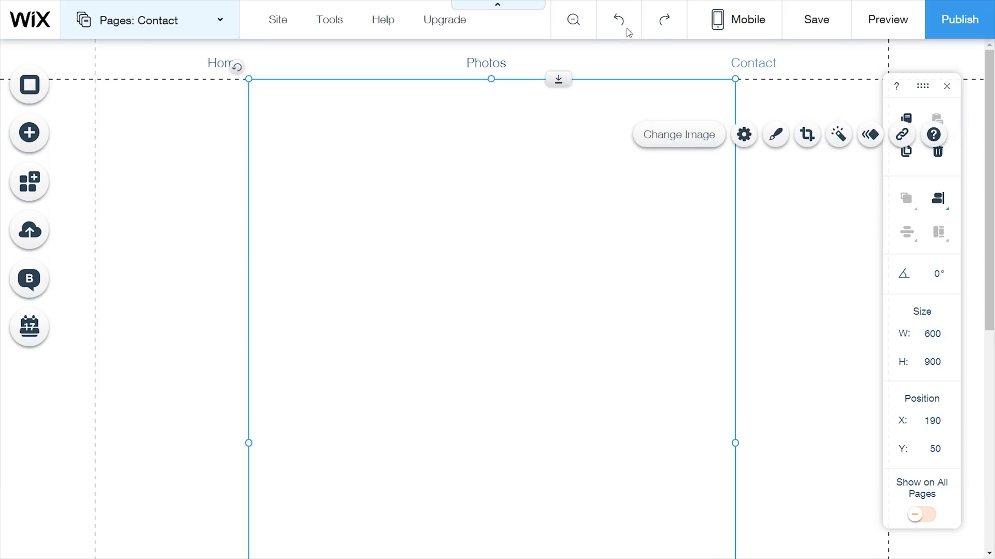
Resize the Contact page's valley photo to about 338 by 291 and place it just below the header menu at X 0, Y 49
{"action": "left_click_drag", "start_coordinate": [735, 79], "coordinate": [484, 204]}
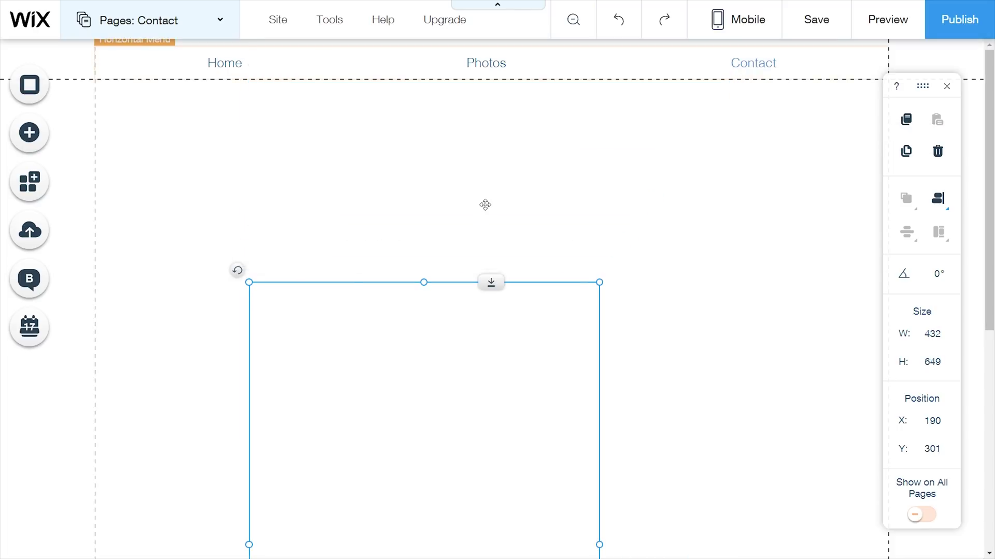
{"action": "left_click_drag", "start_coordinate": [275, 340], "coordinate": [159, 211]}
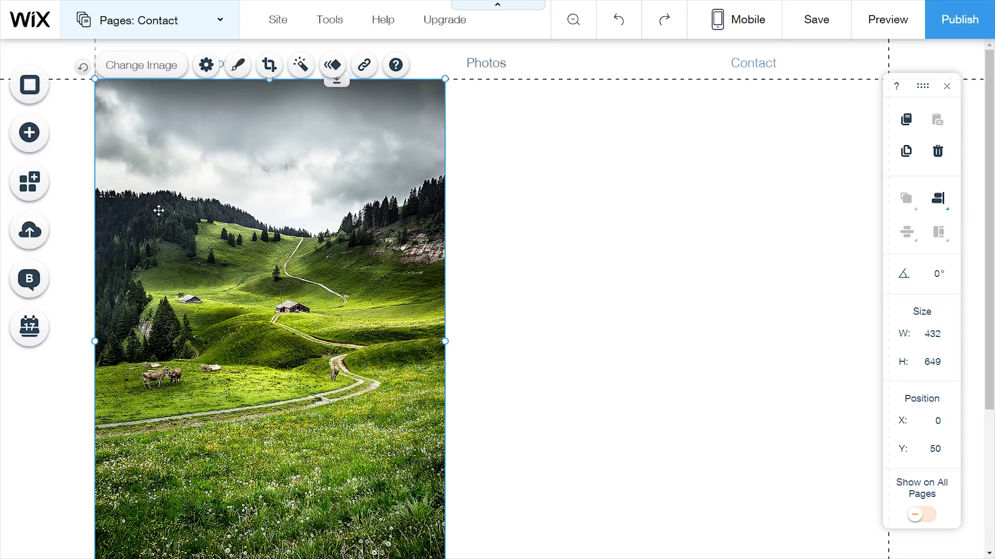
{"action": "right_click", "coordinate": [195, 195]}
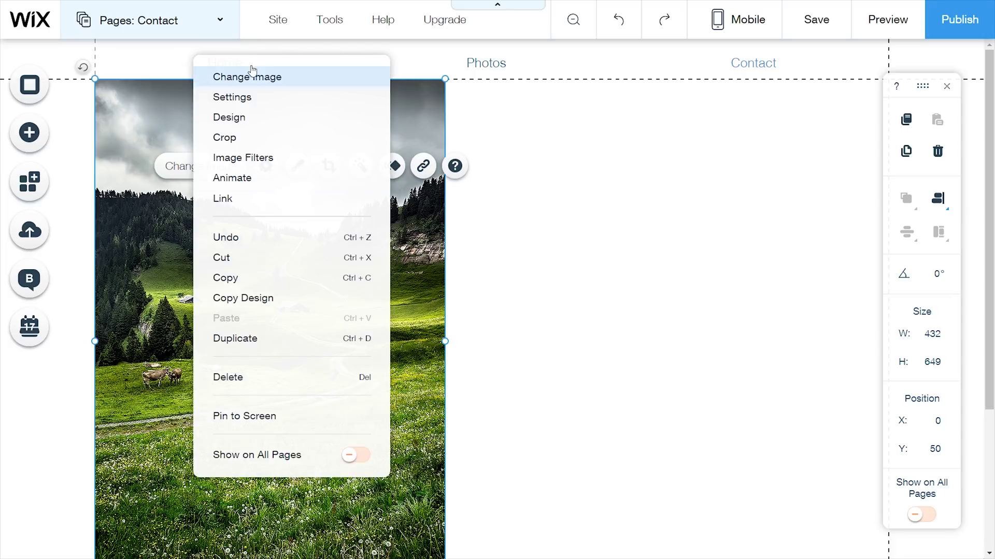
{"action": "left_click", "coordinate": [532, 255]}
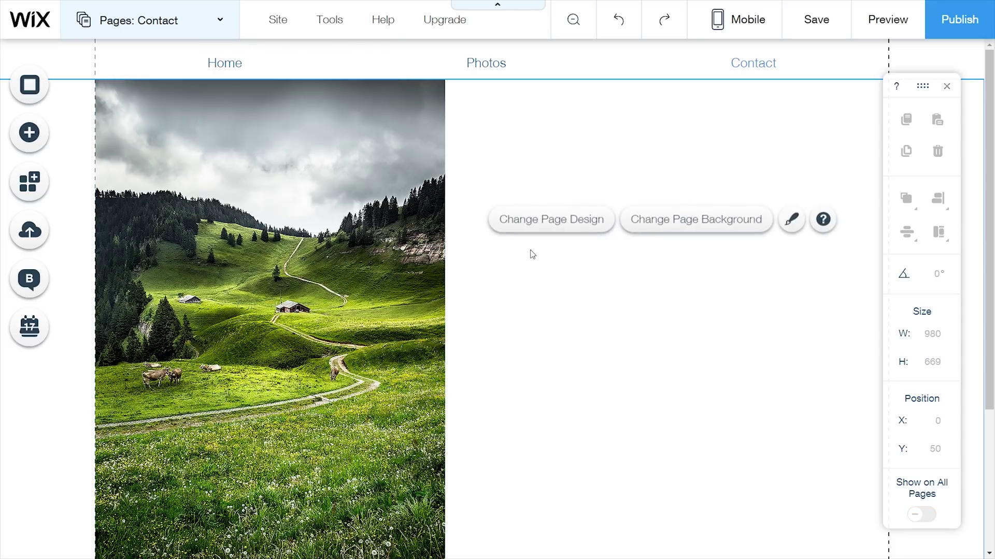
{"action": "left_click", "coordinate": [416, 154]}
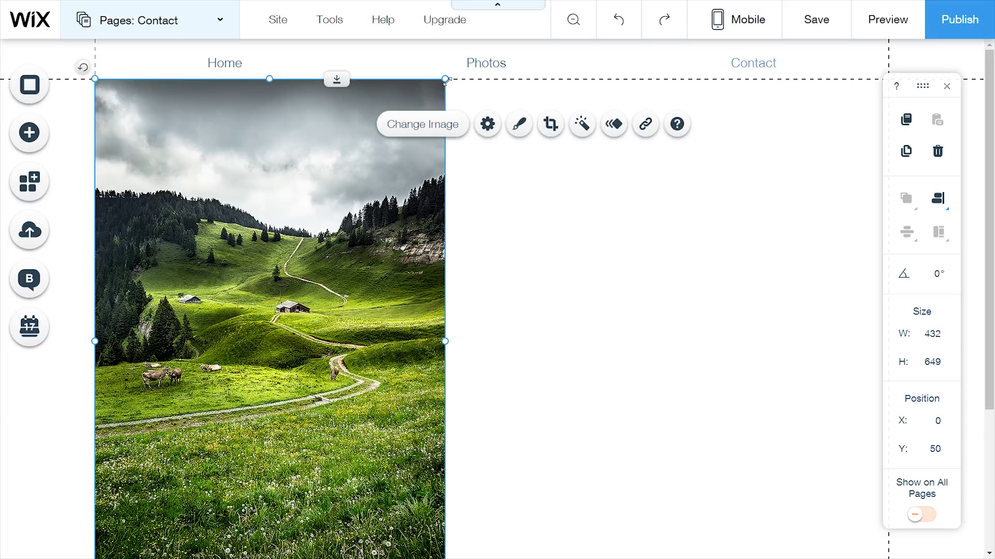
{"action": "left_click_drag", "start_coordinate": [446, 80], "coordinate": [369, 301]}
{"action": "left_click_drag", "start_coordinate": [190, 377], "coordinate": [181, 91]}
Add a contact form with Email, Name, Subject and Message fields to the Contact page and place it at about X 696, Y 50
{"action": "left_click", "coordinate": [29, 132]}
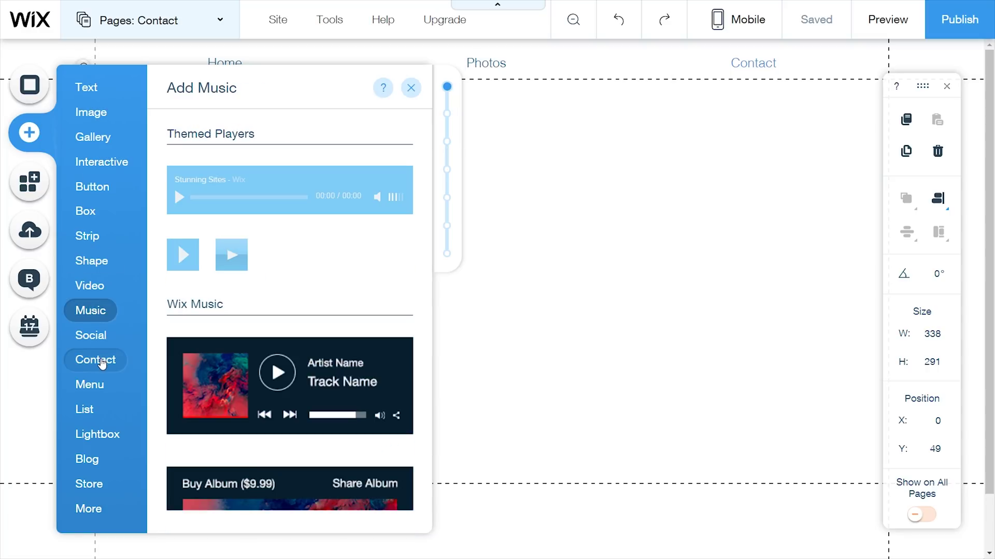
{"action": "mouse_move", "coordinate": [102, 365]}
{"action": "mouse_move", "coordinate": [381, 211]}
{"action": "left_mouse_down"}
{"action": "mouse_move", "coordinate": [610, 204]}
{"action": "mouse_move", "coordinate": [381, 224]}
{"action": "left_mouse_up"}
{"action": "scroll", "coordinate": [331, 310], "scroll_direction": "down", "scroll_amount": 15}
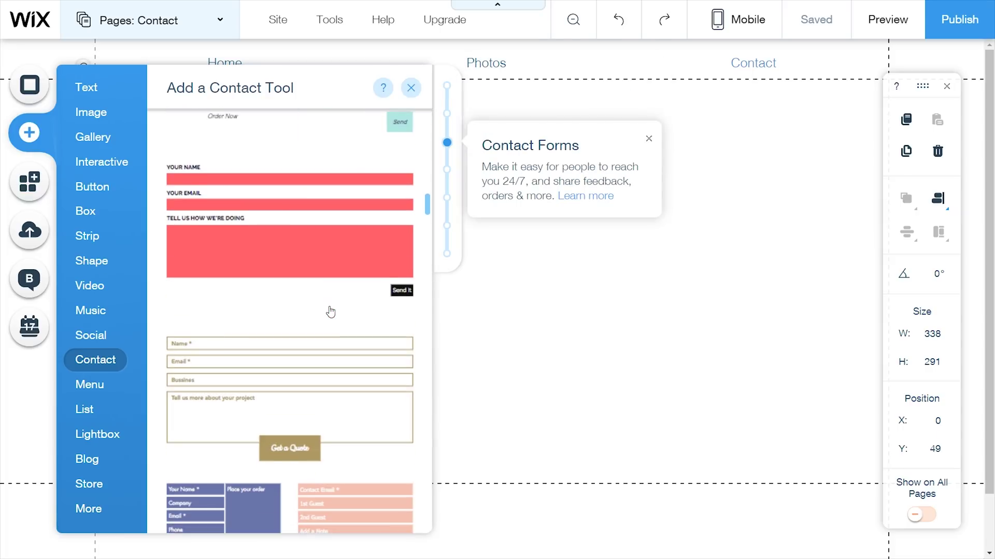
{"action": "scroll", "coordinate": [330, 312], "scroll_direction": "down", "scroll_amount": 15}
{"action": "scroll", "coordinate": [331, 311], "scroll_direction": "up", "scroll_amount": 12}
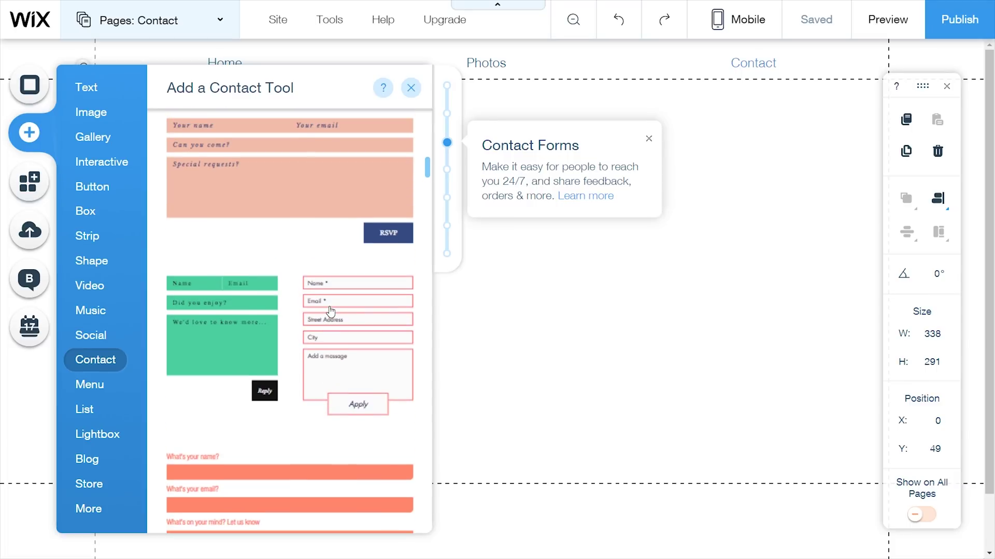
{"action": "scroll", "coordinate": [330, 311], "scroll_direction": "up", "scroll_amount": 8}
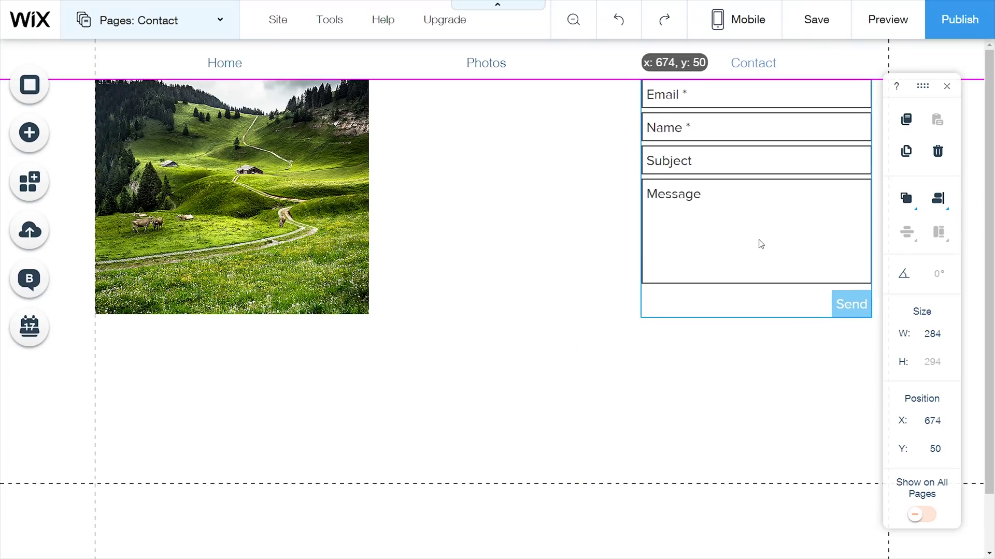
{"action": "left_click_drag", "start_coordinate": [761, 244], "coordinate": [774, 235]}
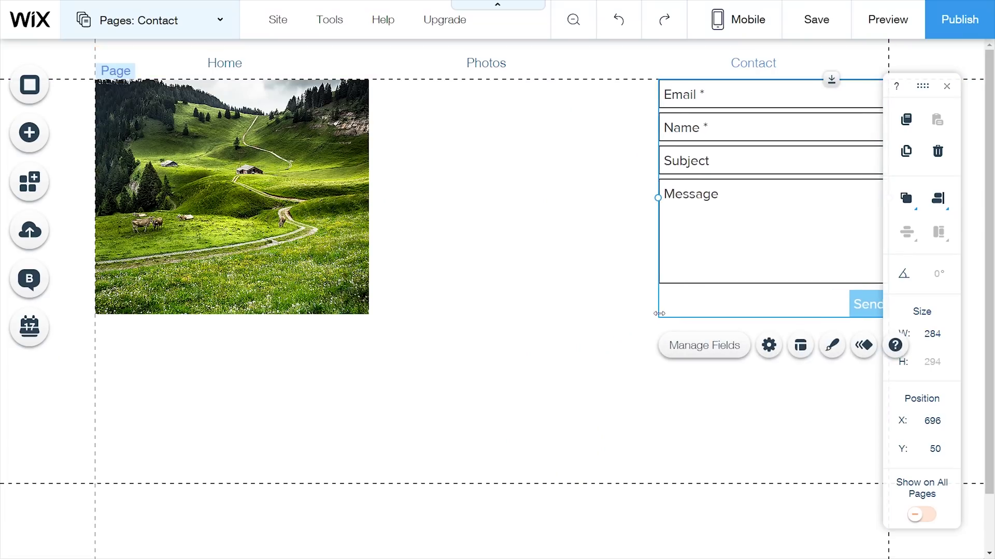
Move the contact form directly below the valley photo to X 0, Y 361 and match the photo's width of 338
{"action": "left_click_drag", "start_coordinate": [659, 307], "coordinate": [506, 288]}
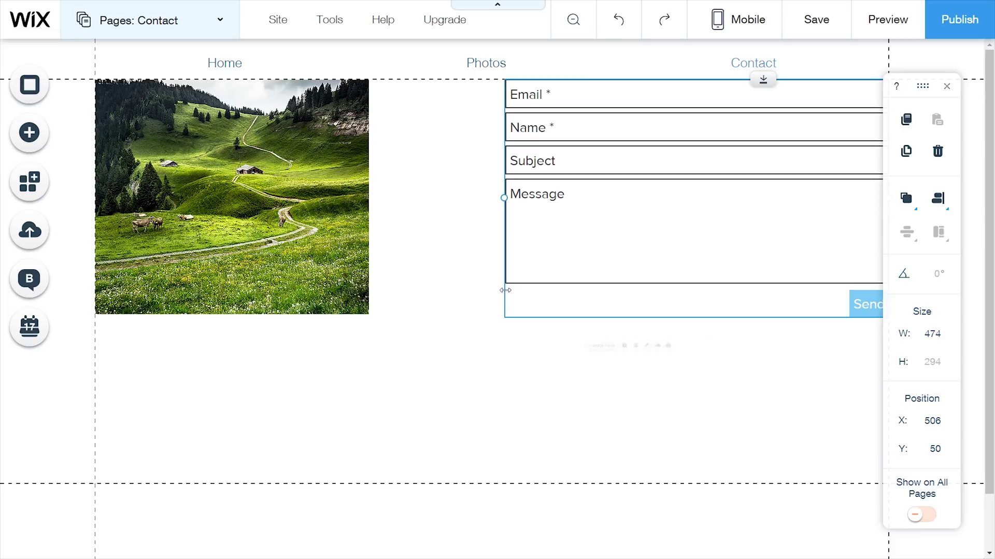
{"action": "left_click", "coordinate": [495, 475]}
{"action": "left_click_drag", "start_coordinate": [614, 246], "coordinate": [588, 480]}
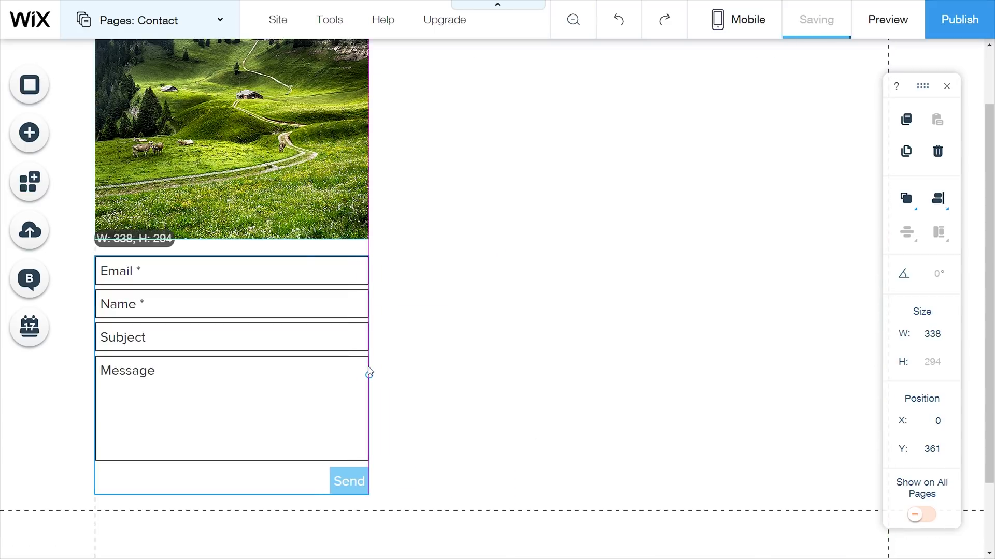
{"action": "left_click_drag", "start_coordinate": [369, 373], "coordinate": [369, 374]}
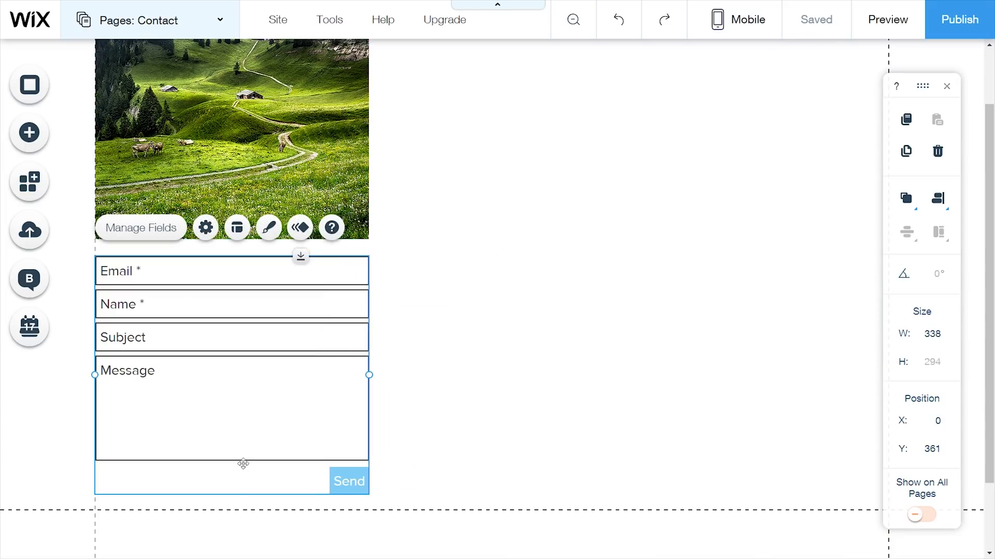
{"action": "scroll", "coordinate": [518, 233], "scroll_direction": "up", "scroll_amount": 2}
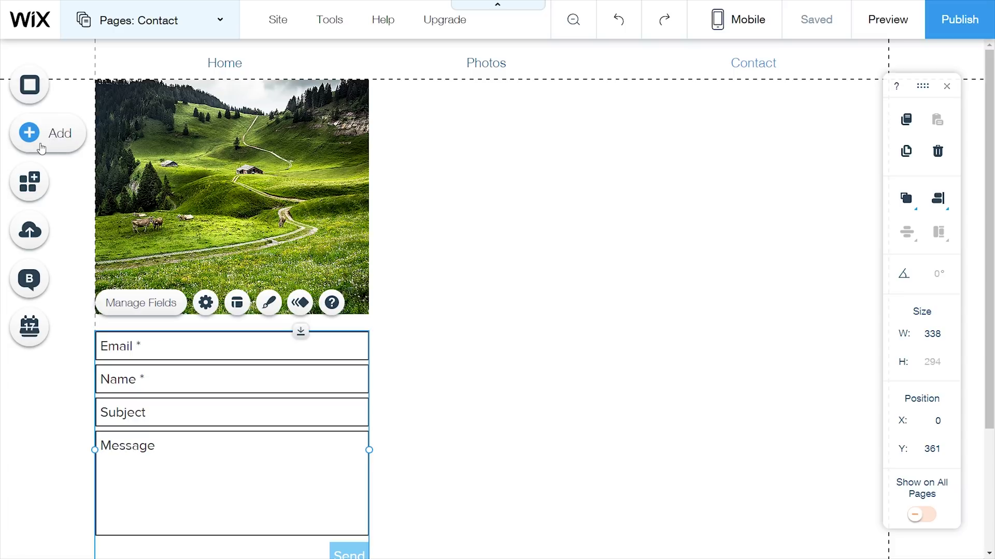
Add a text box to the Contact page's empty area with two paragraphs about the photographer's landscape and travel work and assignment inquiries
{"action": "left_click", "coordinate": [47, 159]}
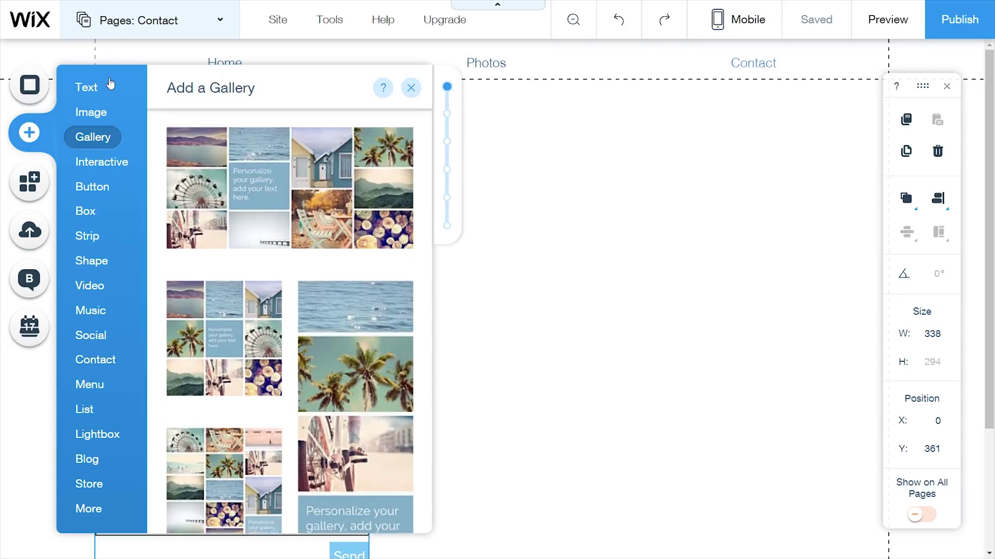
{"action": "mouse_move", "coordinate": [92, 91]}
{"action": "left_click_drag", "start_coordinate": [176, 182], "coordinate": [590, 218]}
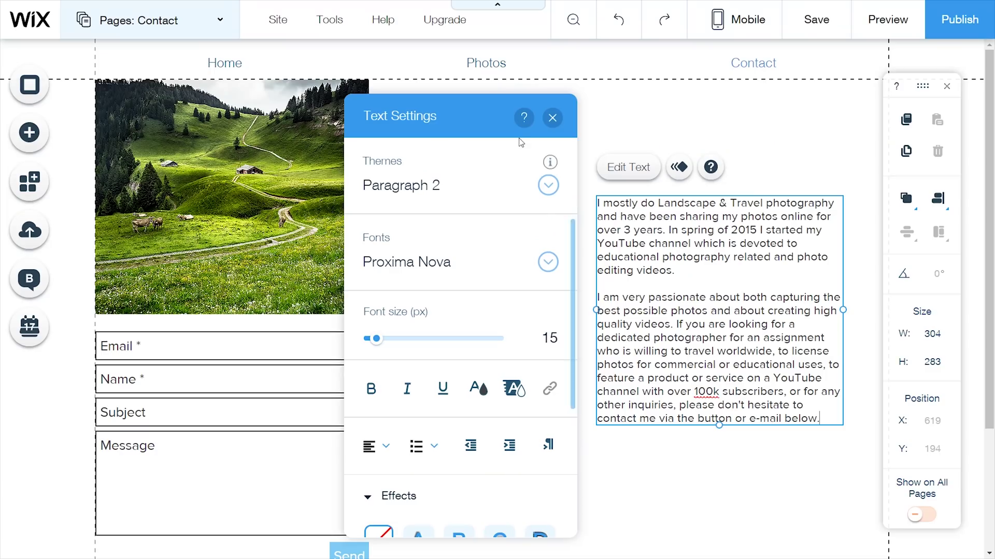
Format all of the about text in Helvetica with a font size of 18 px
{"action": "key", "text": "ctrl+a"}
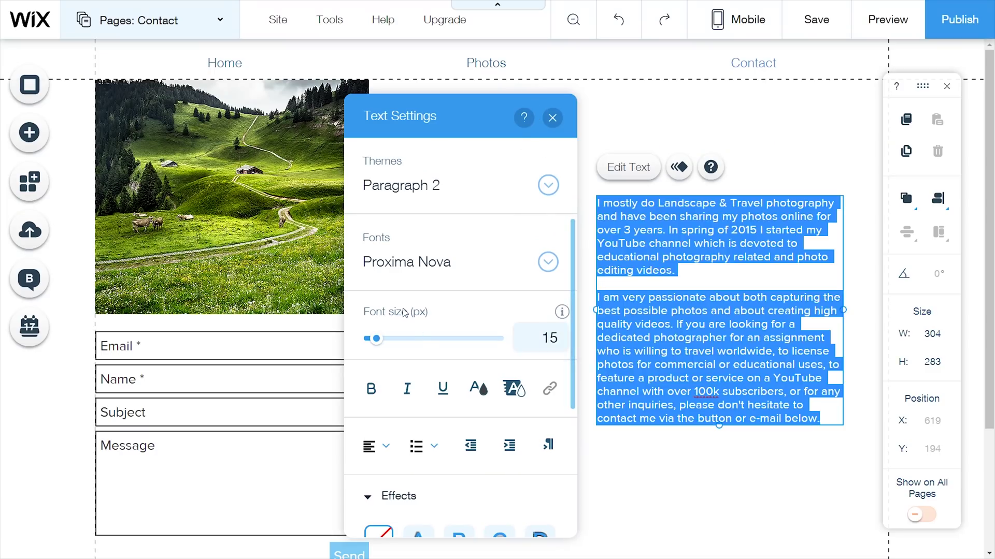
{"action": "left_click", "coordinate": [410, 265]}
{"action": "type", "text": "Helvetica"}
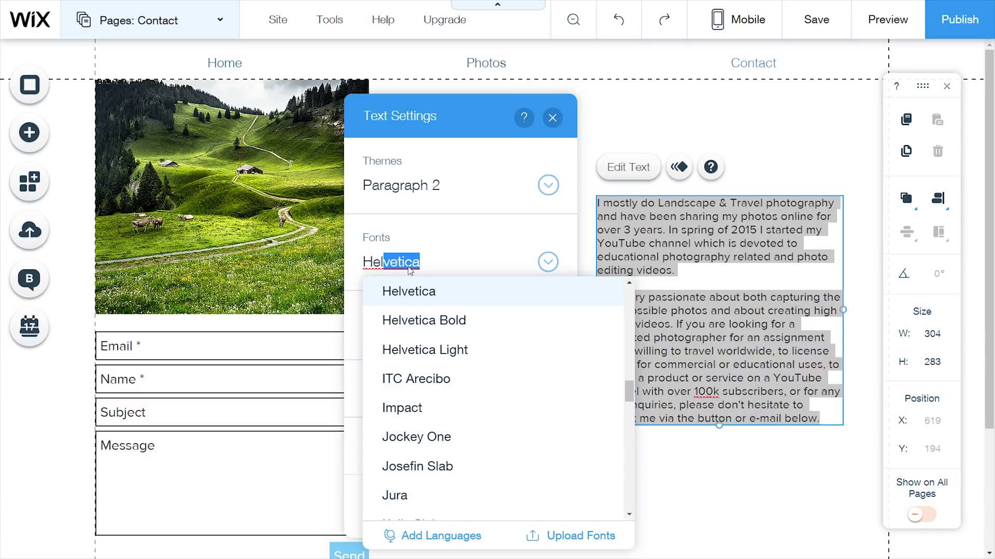
{"action": "left_click", "coordinate": [408, 292]}
{"action": "left_click", "coordinate": [543, 339]}
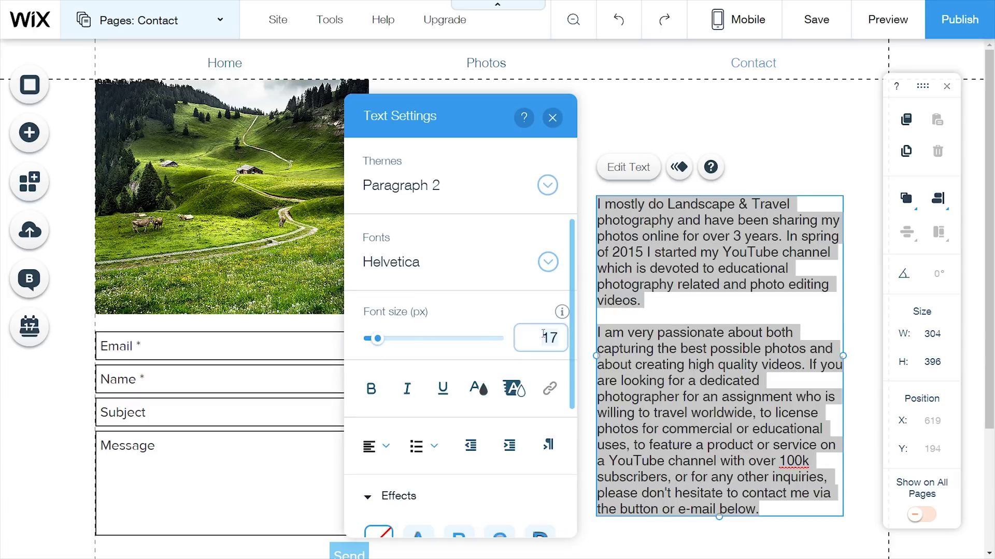
{"action": "type", "text": "18"}
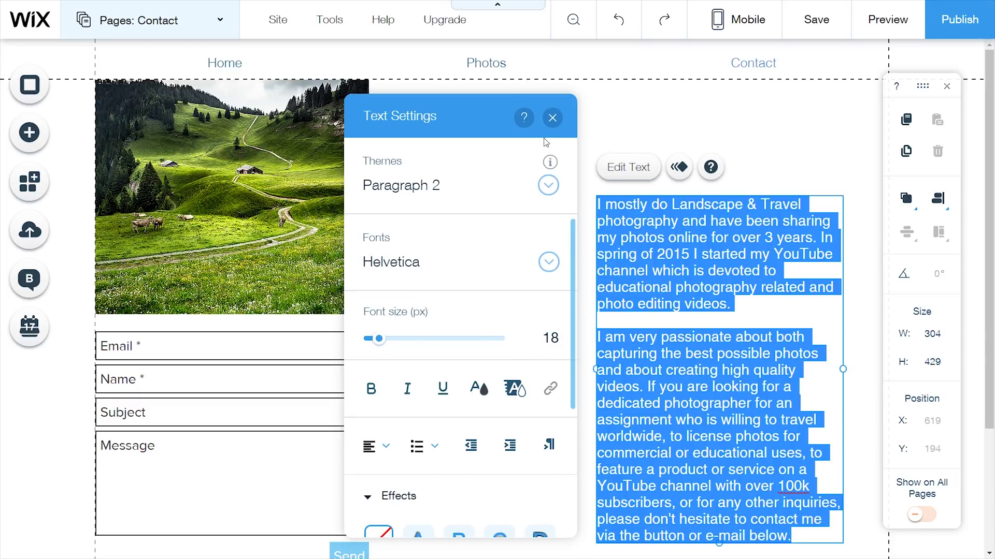
Place the about text beside the valley photo just under the header menu and widen it to the page's edge
{"action": "left_click_drag", "start_coordinate": [546, 142], "coordinate": [685, 138]}
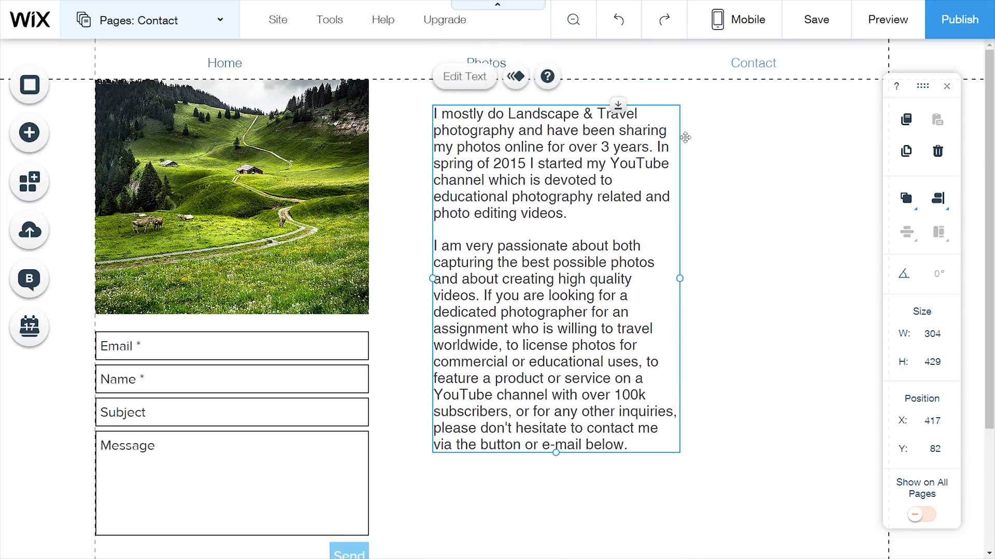
{"action": "left_click_drag", "start_coordinate": [680, 278], "coordinate": [872, 279]}
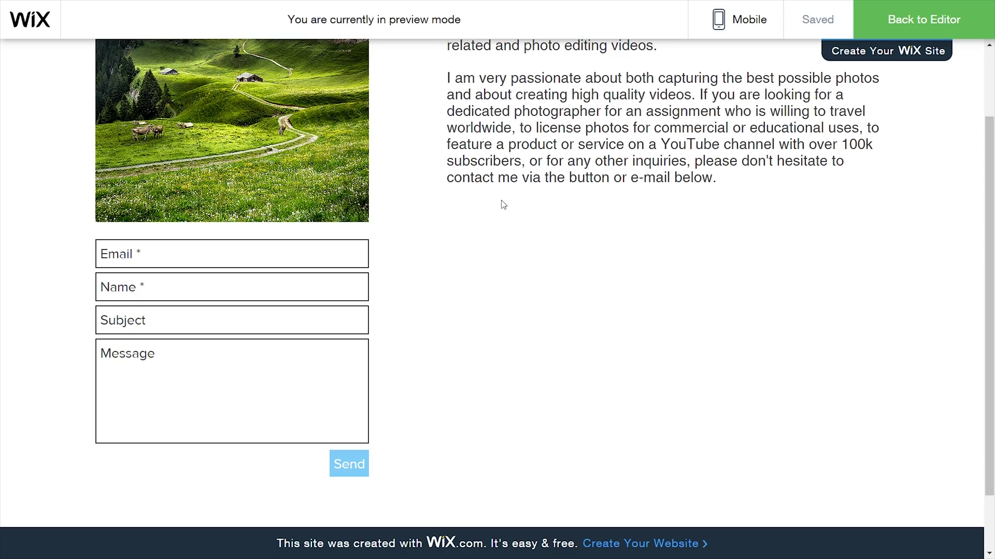
Check the Contact, Home and Photos pages in the preview, including the Seascapes gallery with an enlarged photo
{"action": "scroll", "coordinate": [503, 204], "scroll_direction": "up", "scroll_amount": 2}
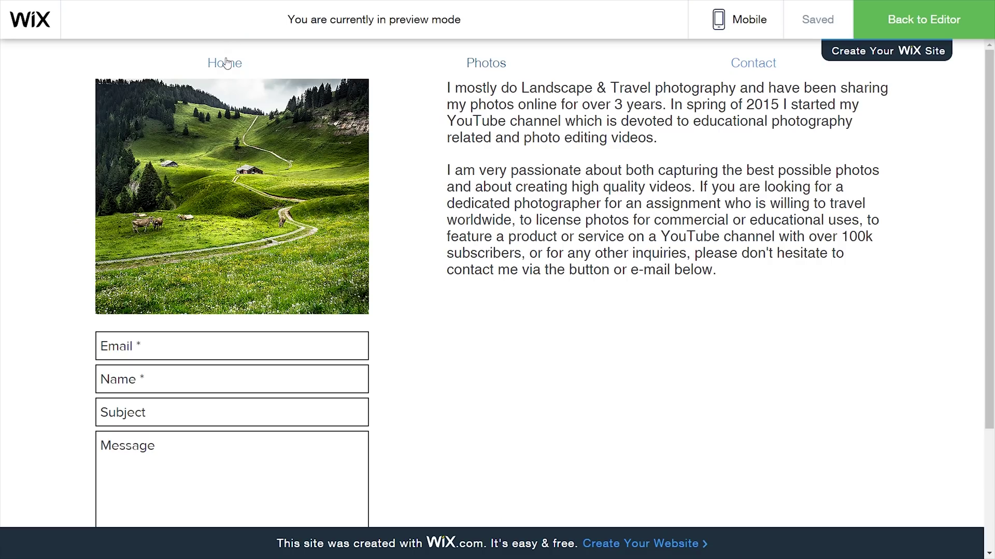
{"action": "left_click", "coordinate": [225, 63]}
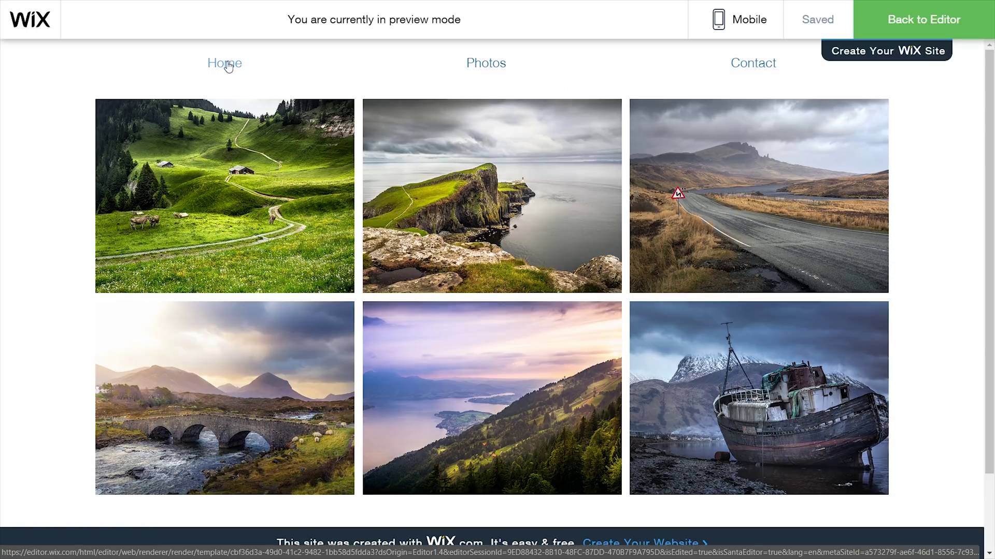
{"action": "left_click", "coordinate": [486, 65]}
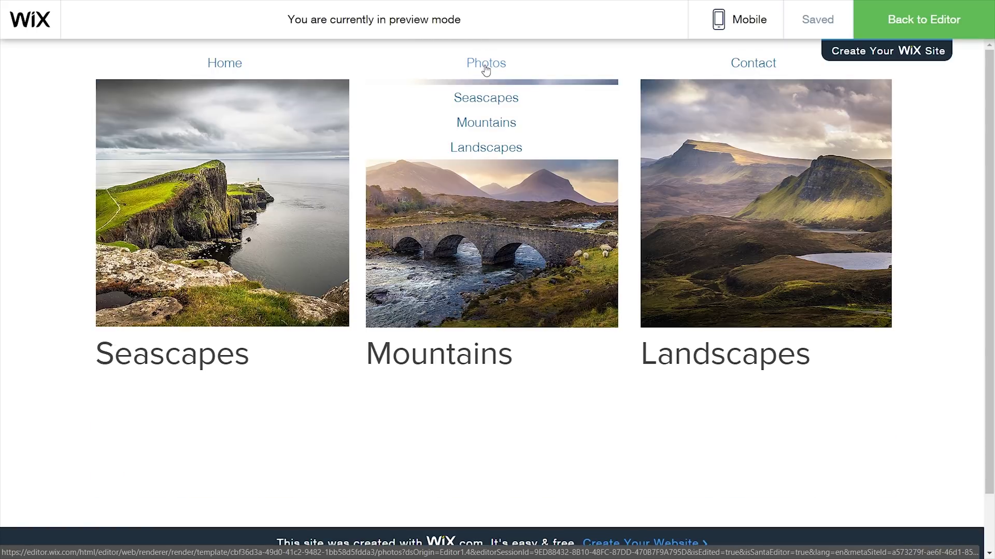
{"action": "left_click", "coordinate": [215, 249]}
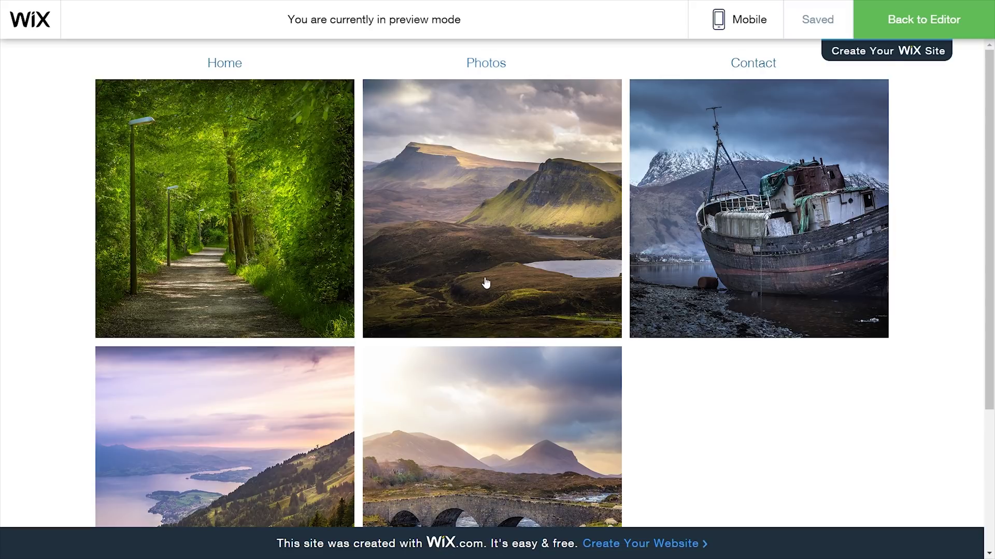
{"action": "left_click", "coordinate": [477, 283]}
{"action": "left_click", "coordinate": [945, 91]}
{"action": "left_click", "coordinate": [754, 63]}
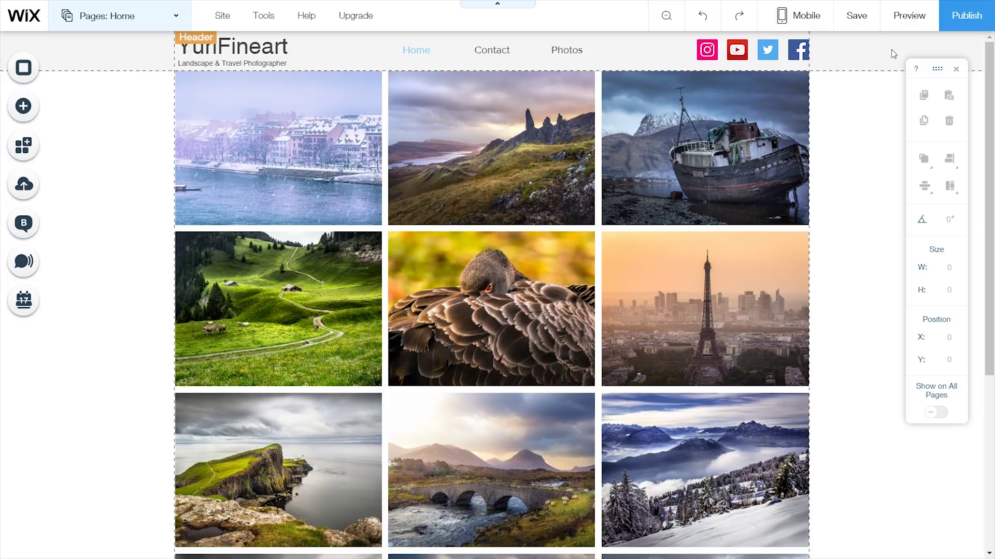
Preview the finished YuriFineart example site and examine its Home, Contact and Photos pages
{"action": "left_click", "coordinate": [905, 19]}
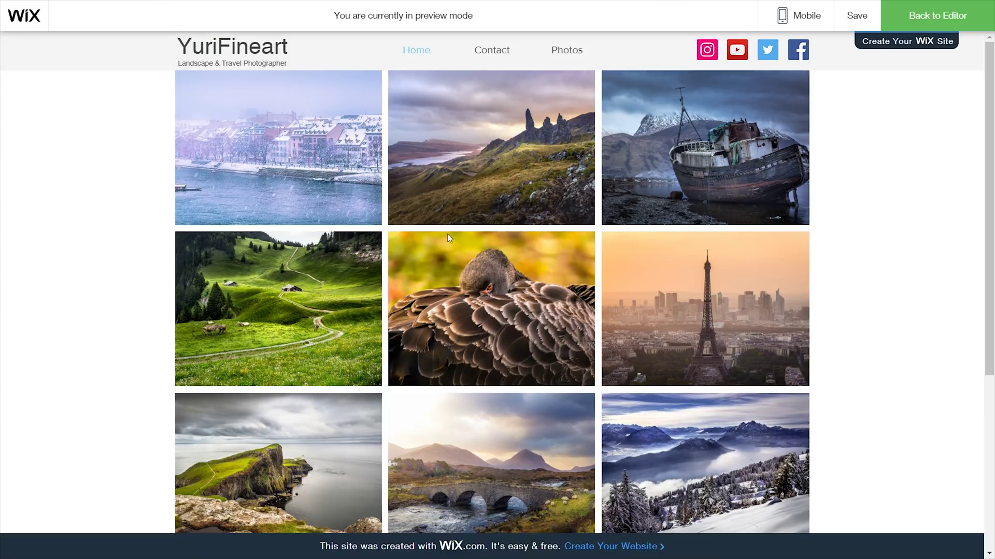
{"action": "scroll", "coordinate": [404, 304], "scroll_direction": "down", "scroll_amount": 1}
{"action": "scroll", "coordinate": [404, 305], "scroll_direction": "up", "scroll_amount": 1}
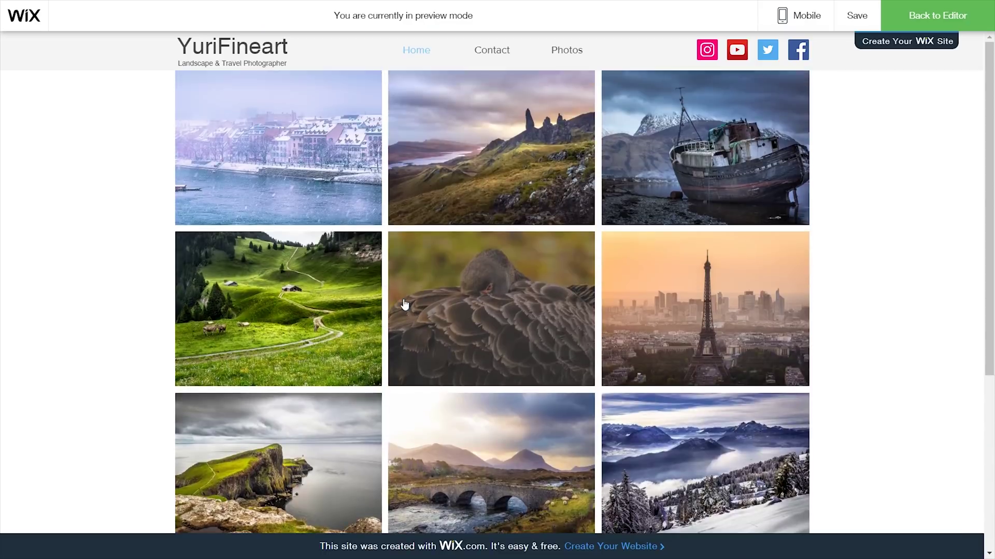
{"action": "left_click", "coordinate": [505, 56]}
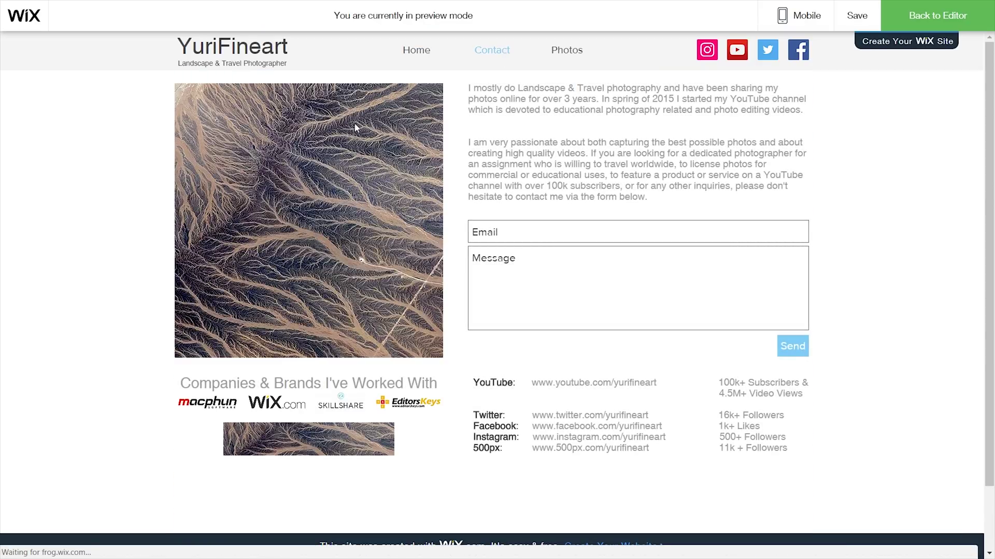
{"action": "left_click", "coordinate": [562, 50]}
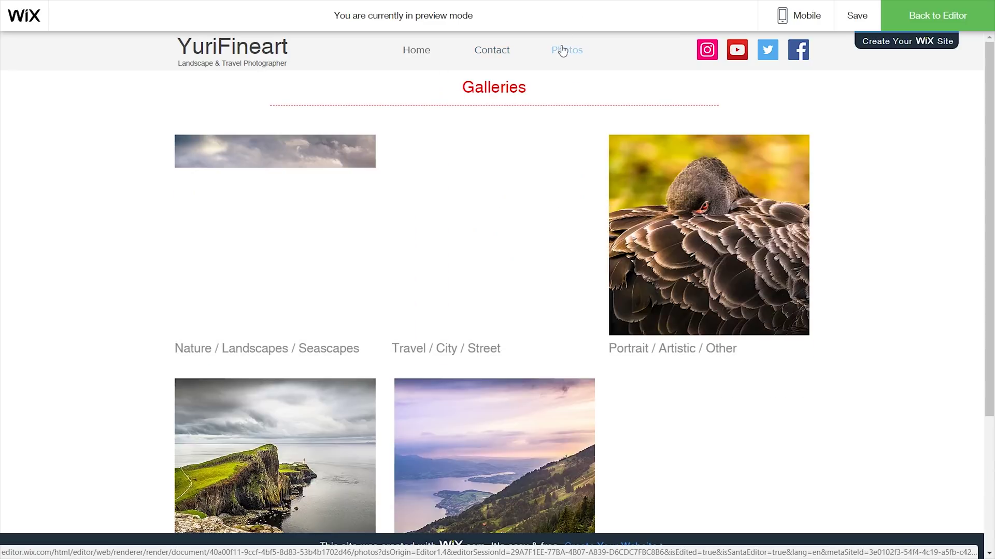